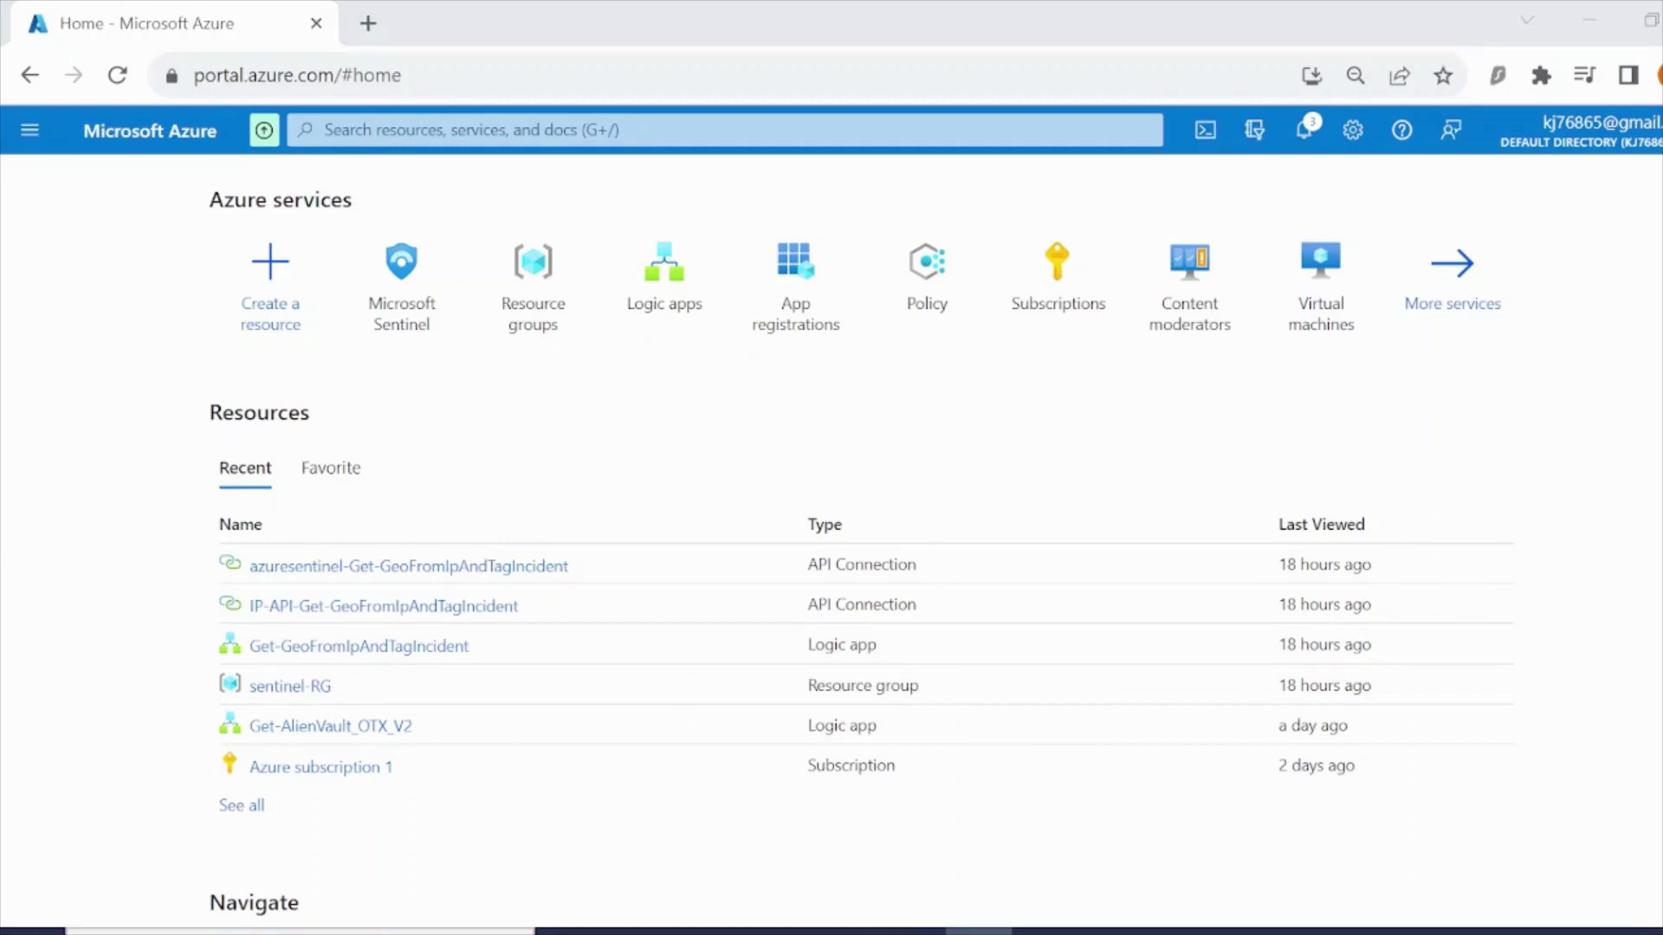
- Review the list of penetration-test IP addresses under the IPAddress heading in Notepad, then put the window away
drag(1662, 629, 1029, 310)
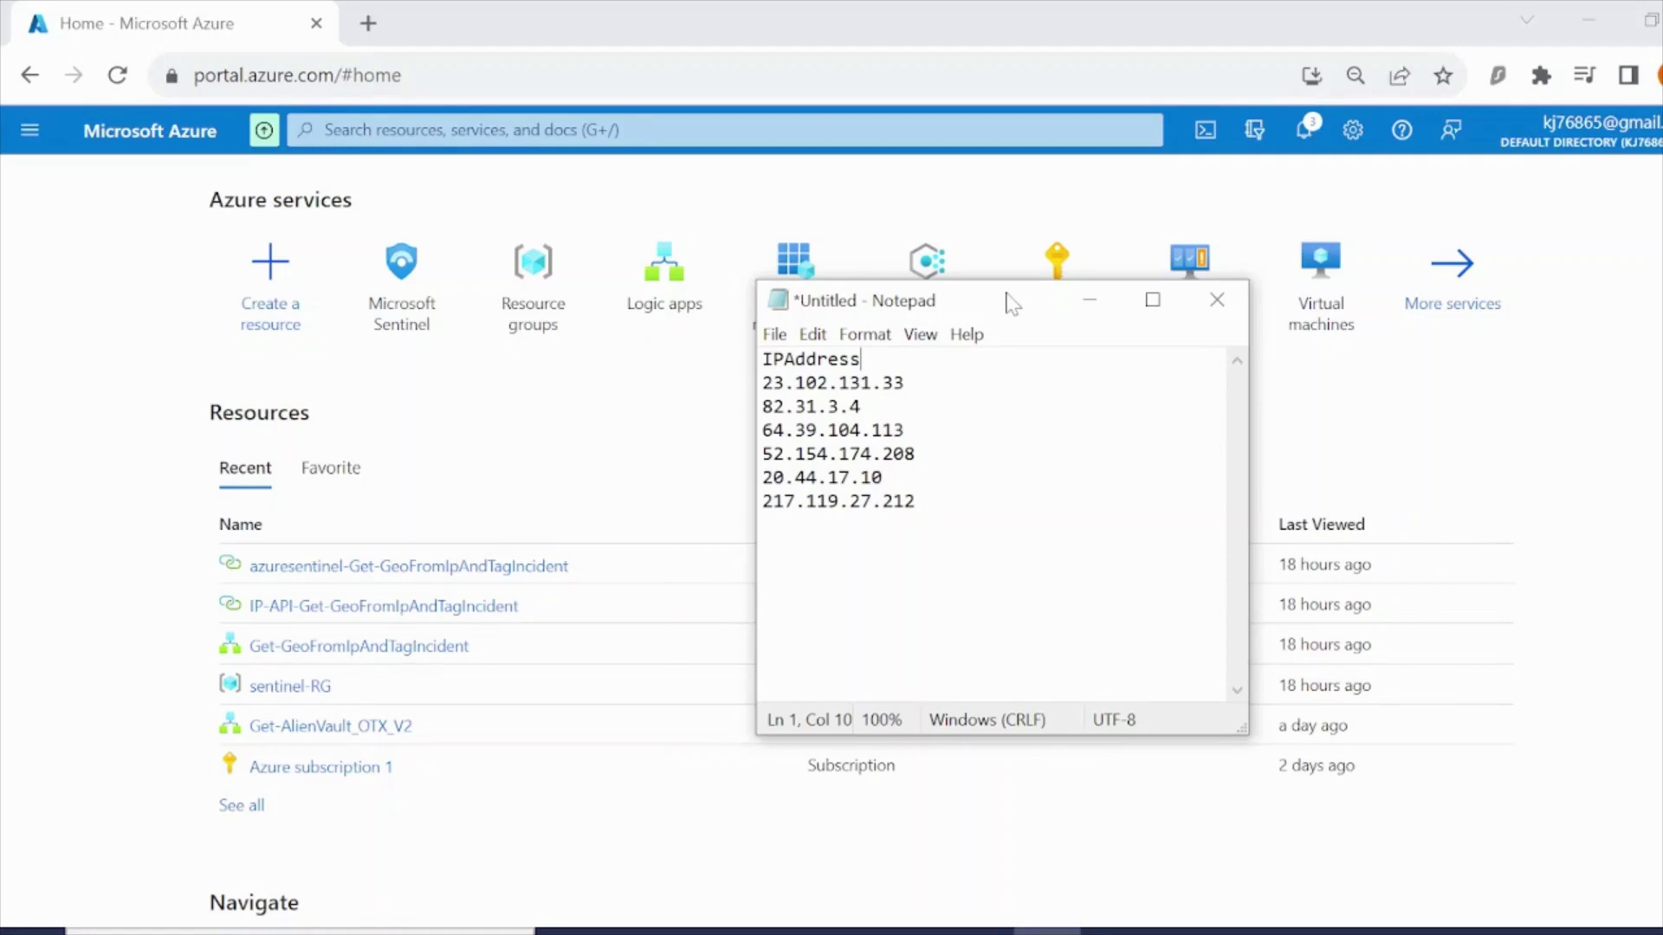
drag(1012, 303, 1662, 450)
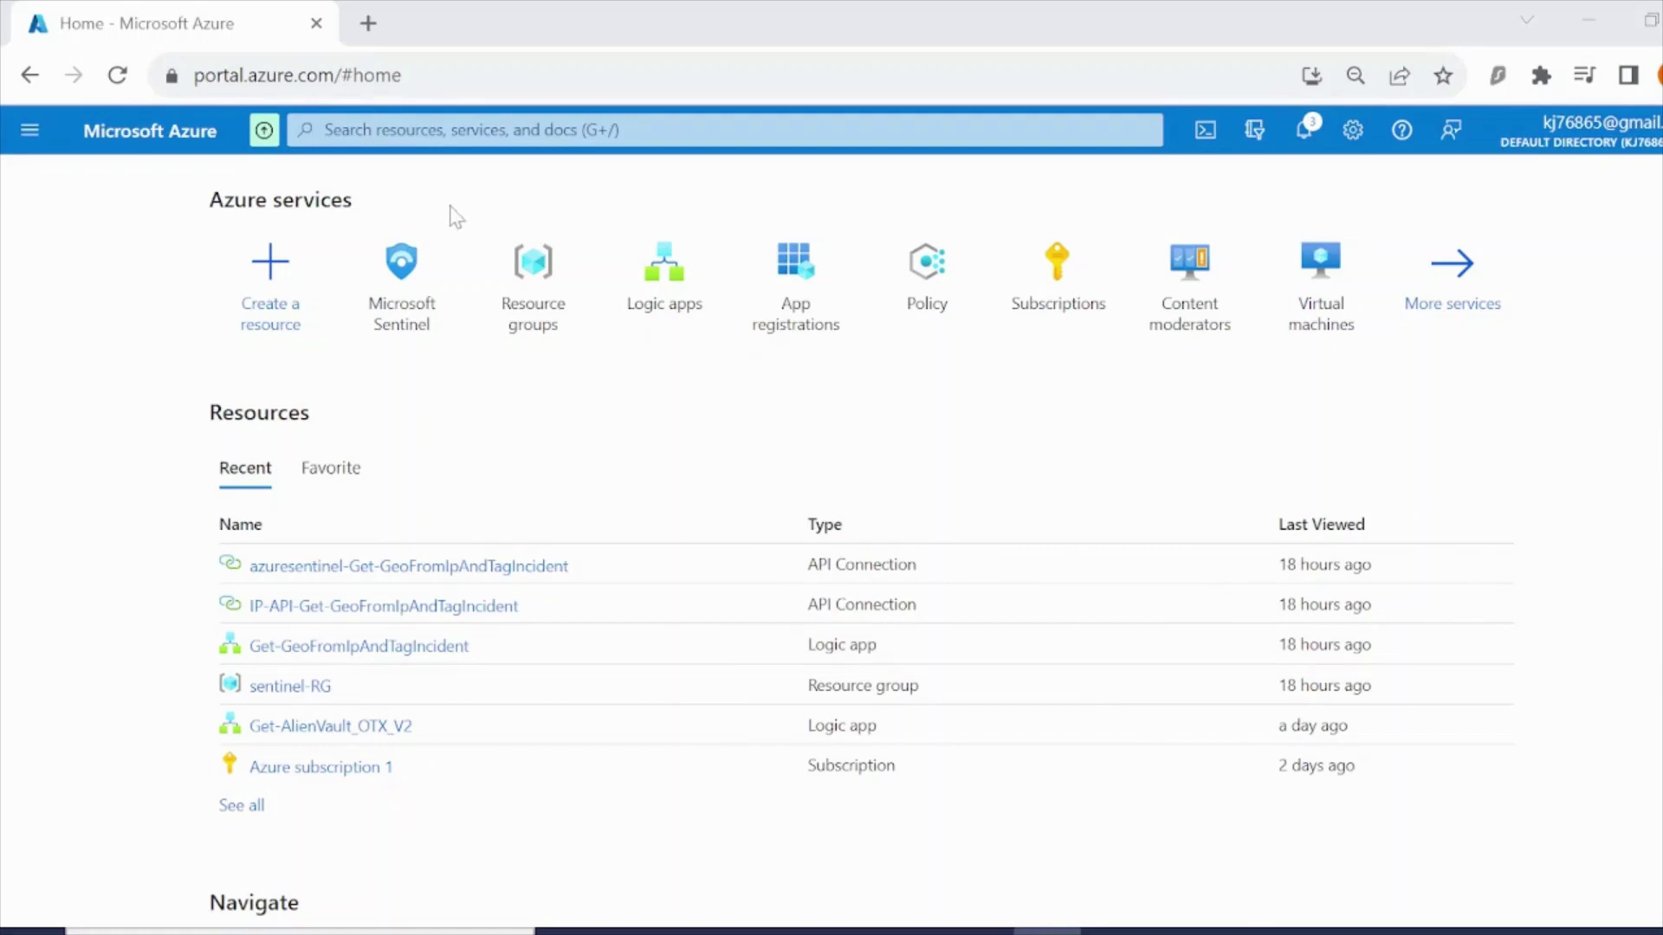
- Open sentinel-workspace in Microsoft Sentinel and start a new watchlist
click(431, 279)
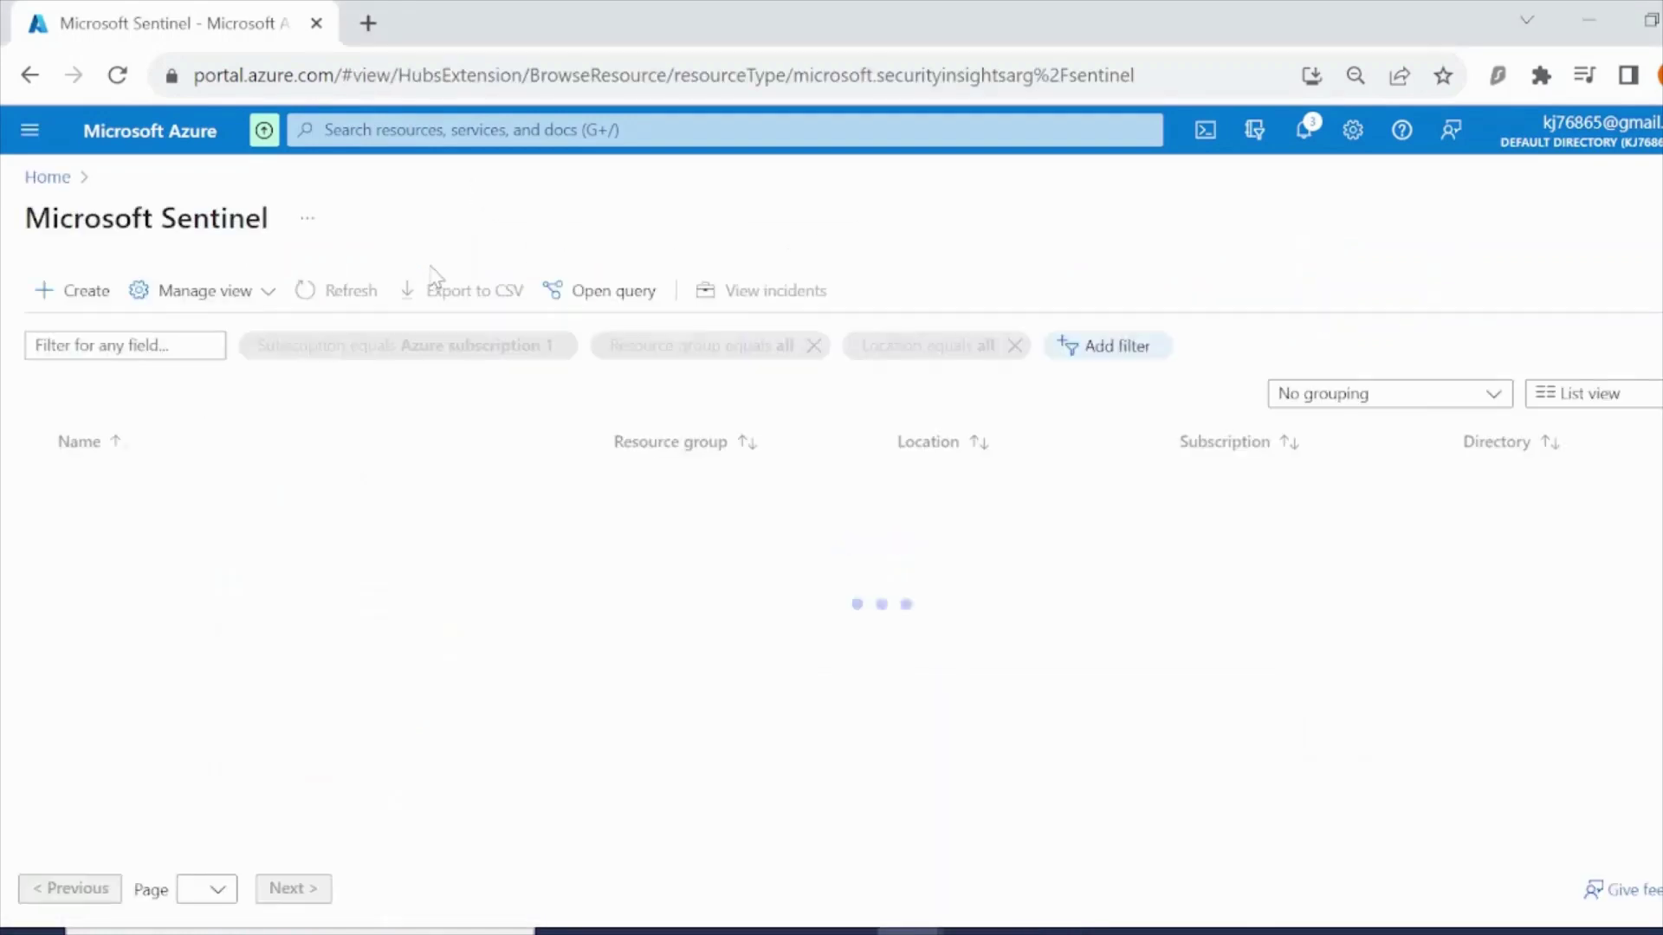
click(164, 485)
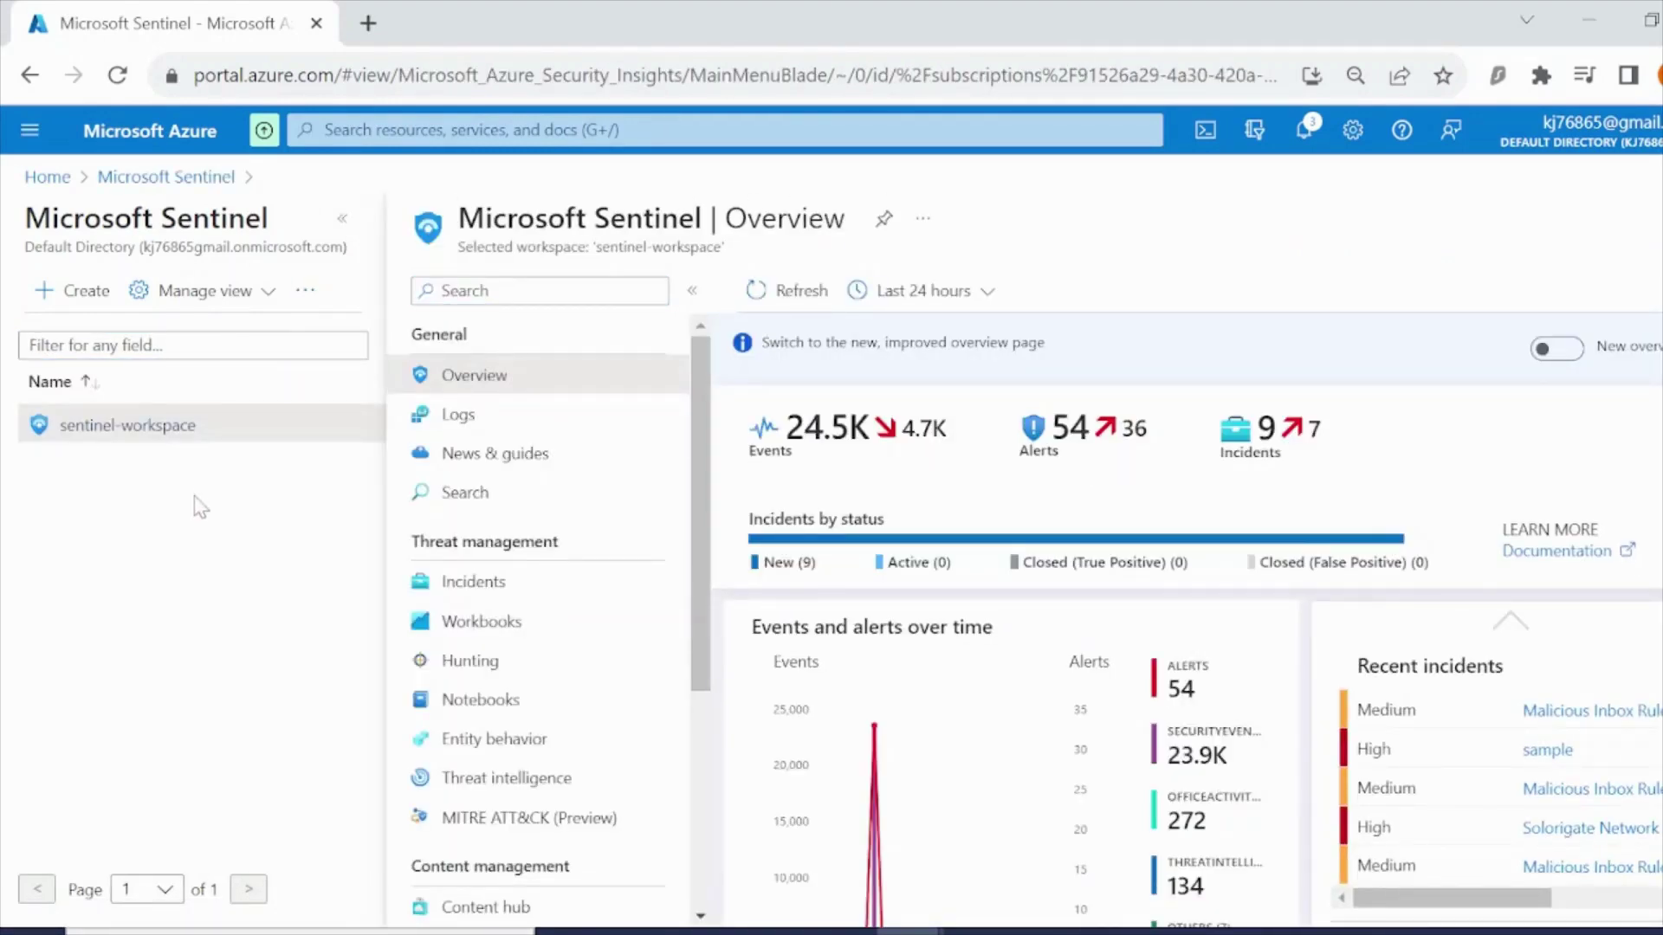
scroll(404, 528, down, 4)
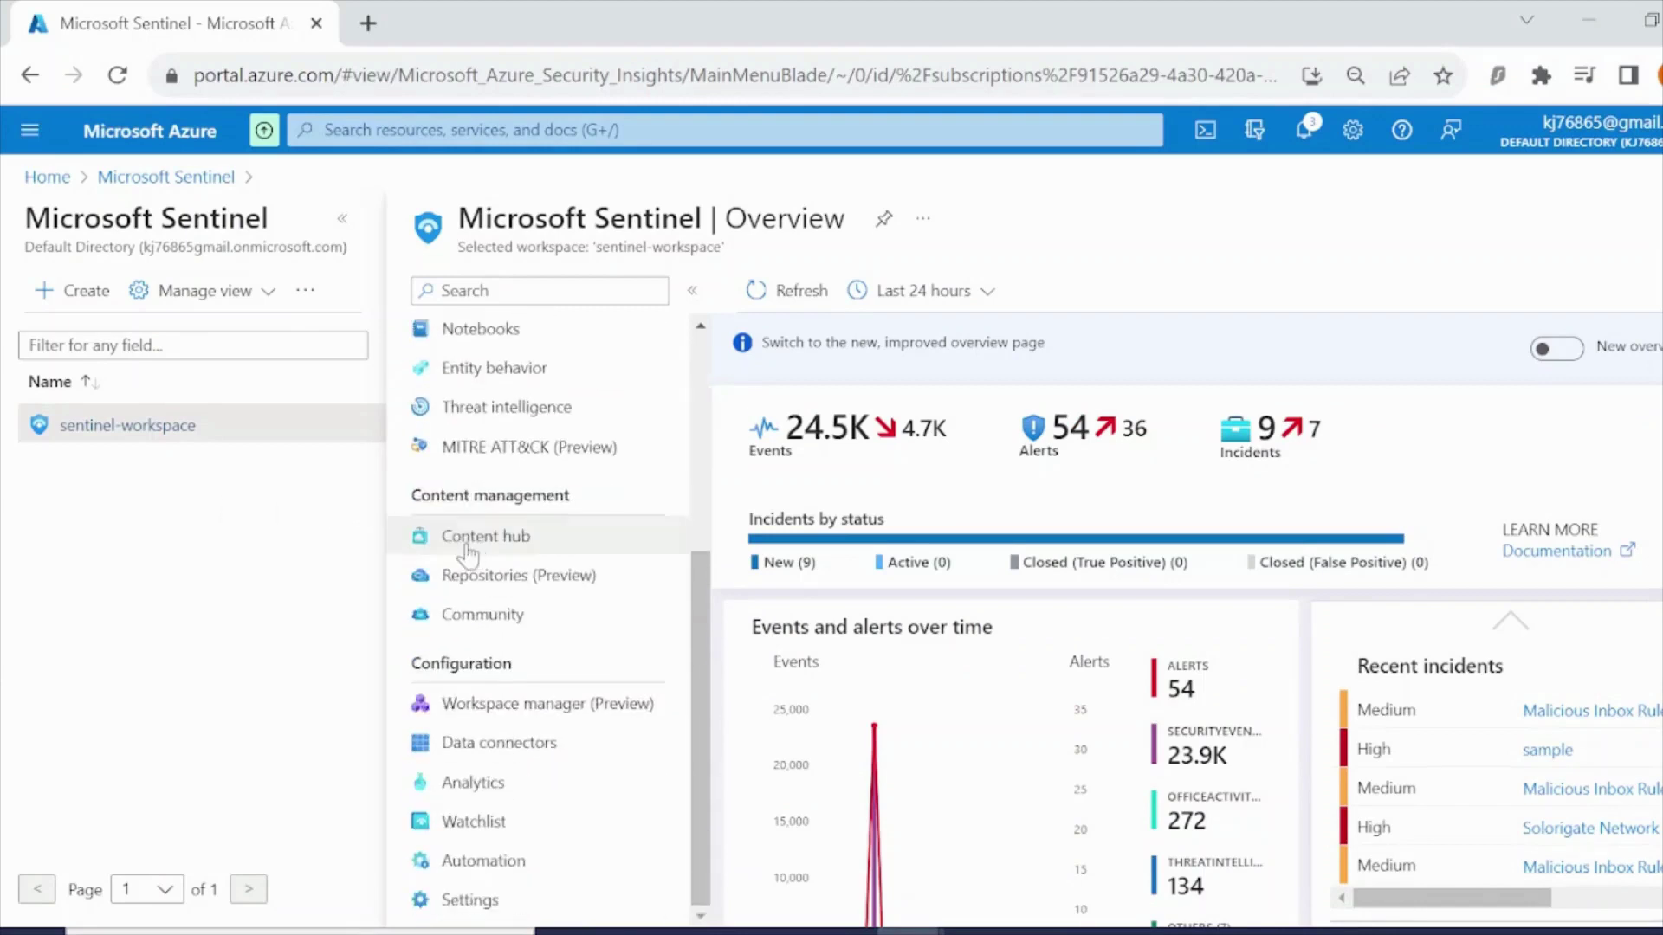
click(491, 833)
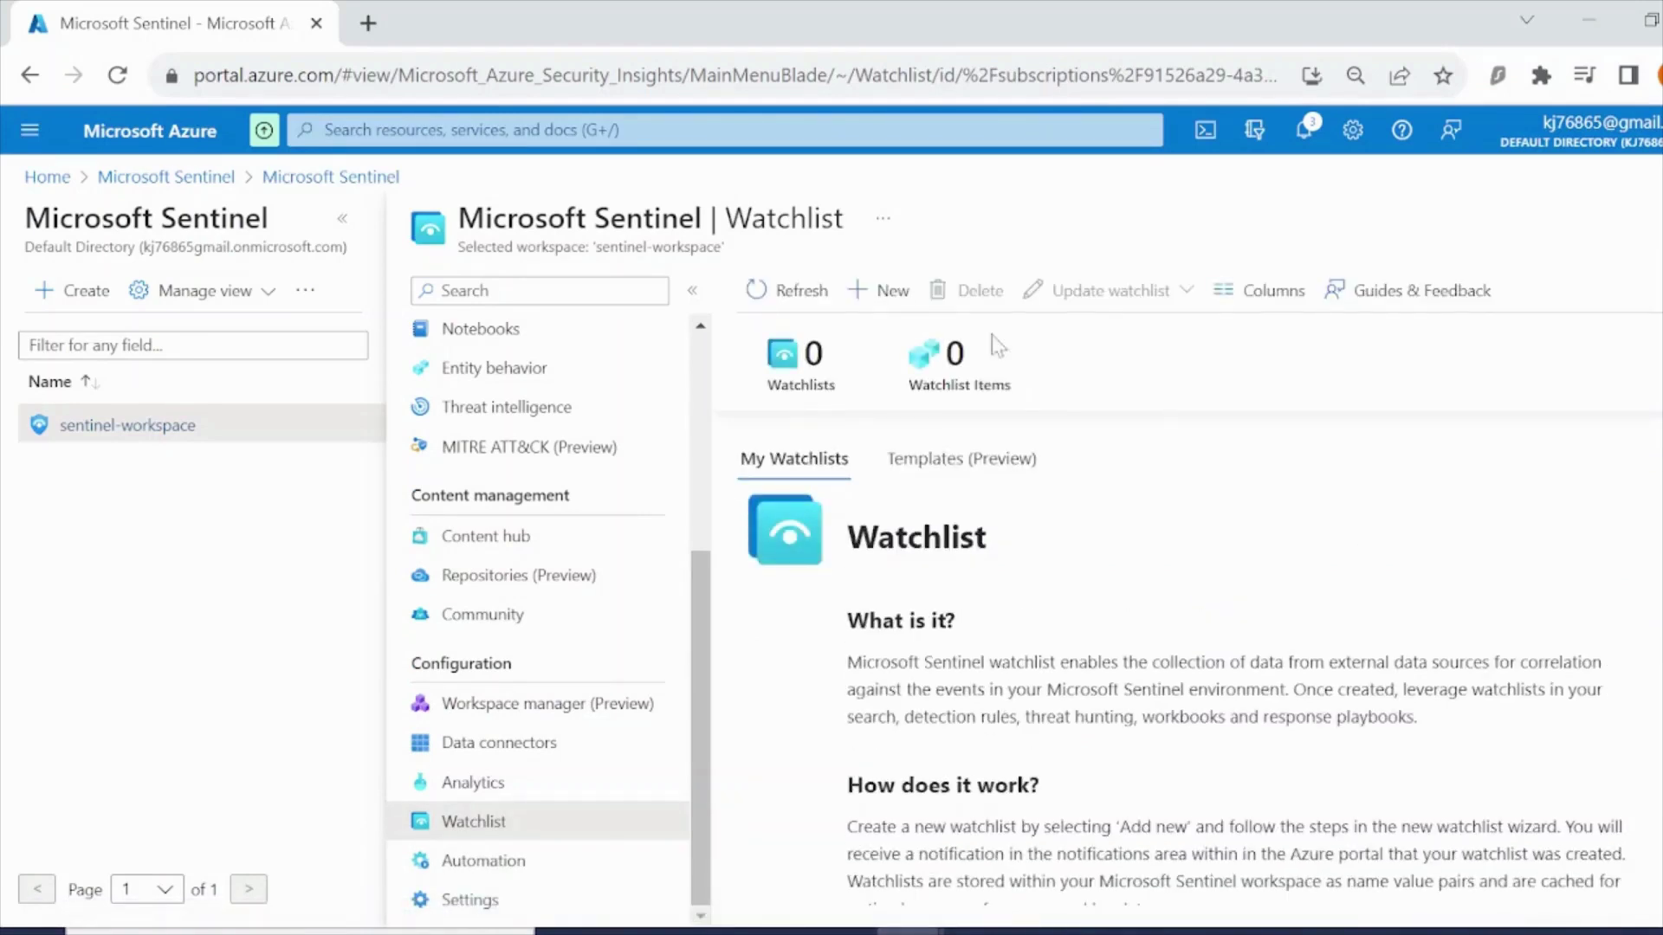
click(879, 304)
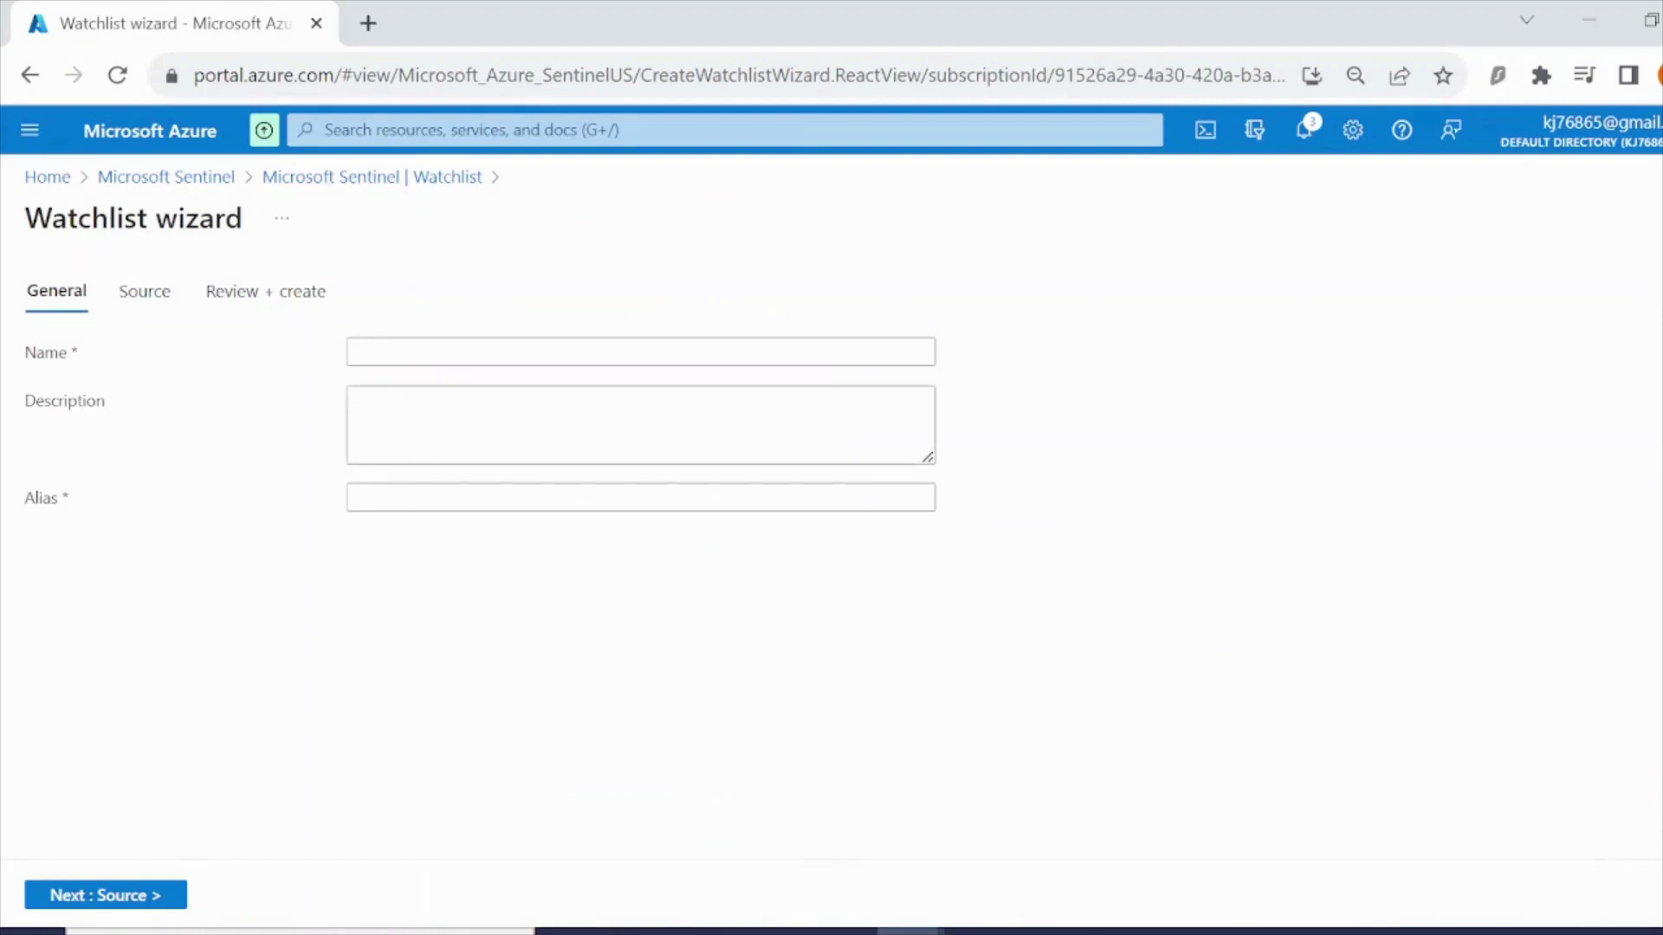
- Name the watchlist PenTestsIPaddresses and describe it as "IP addresses used during penetration tests"
click(438, 354)
click(438, 354)
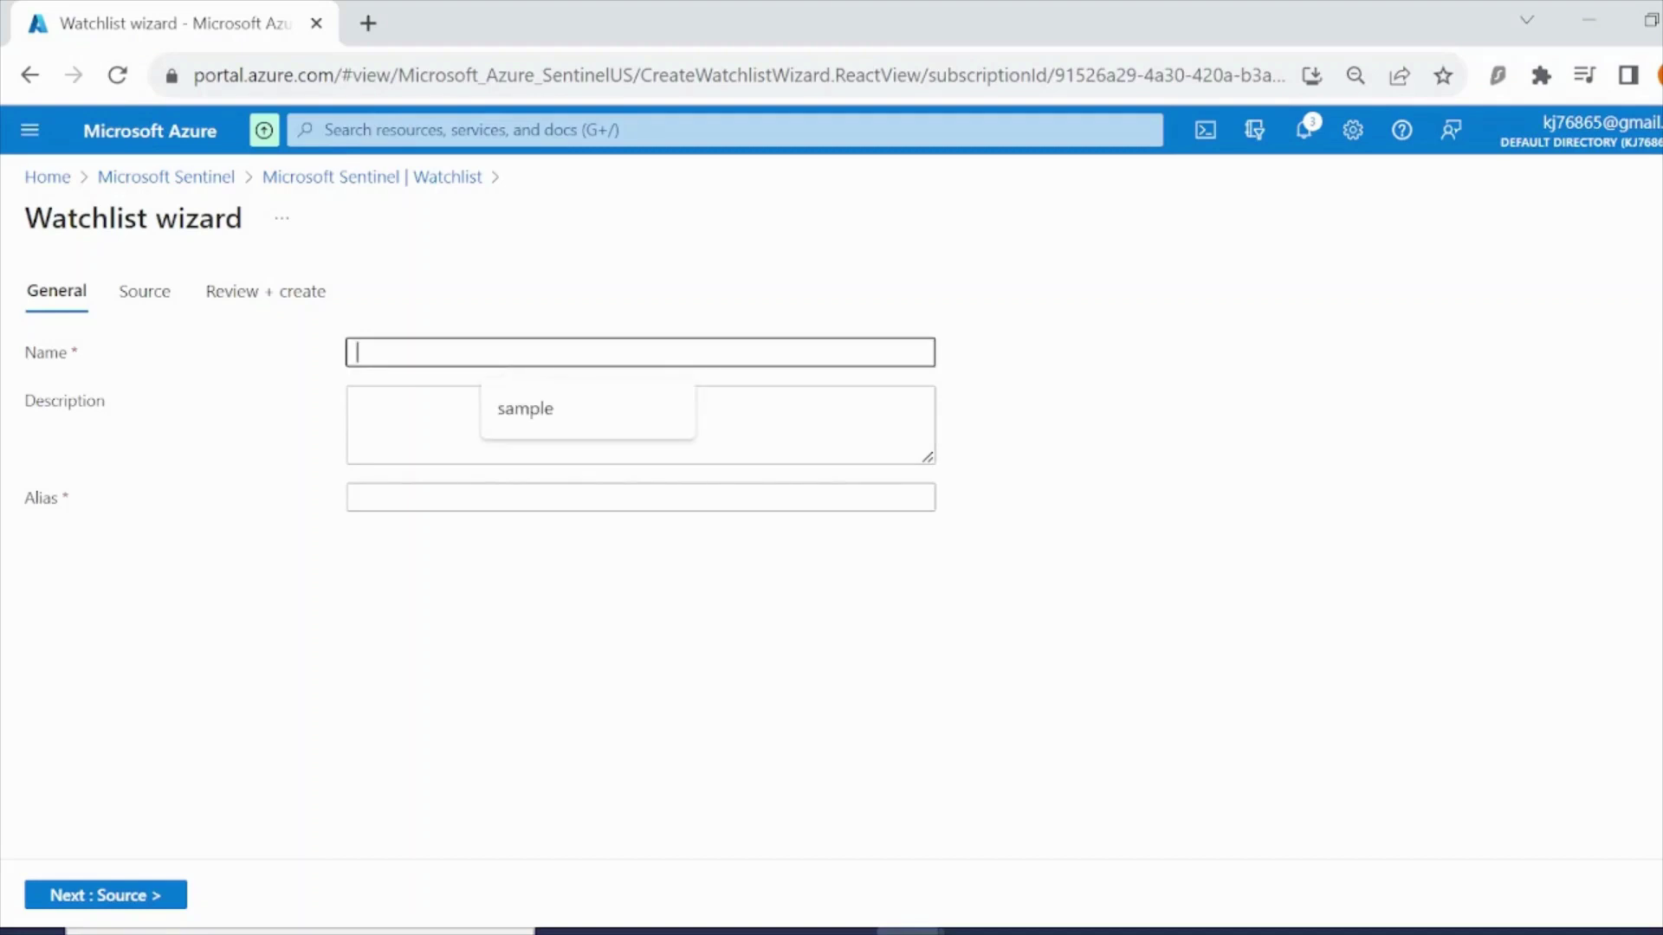
text(PerT)
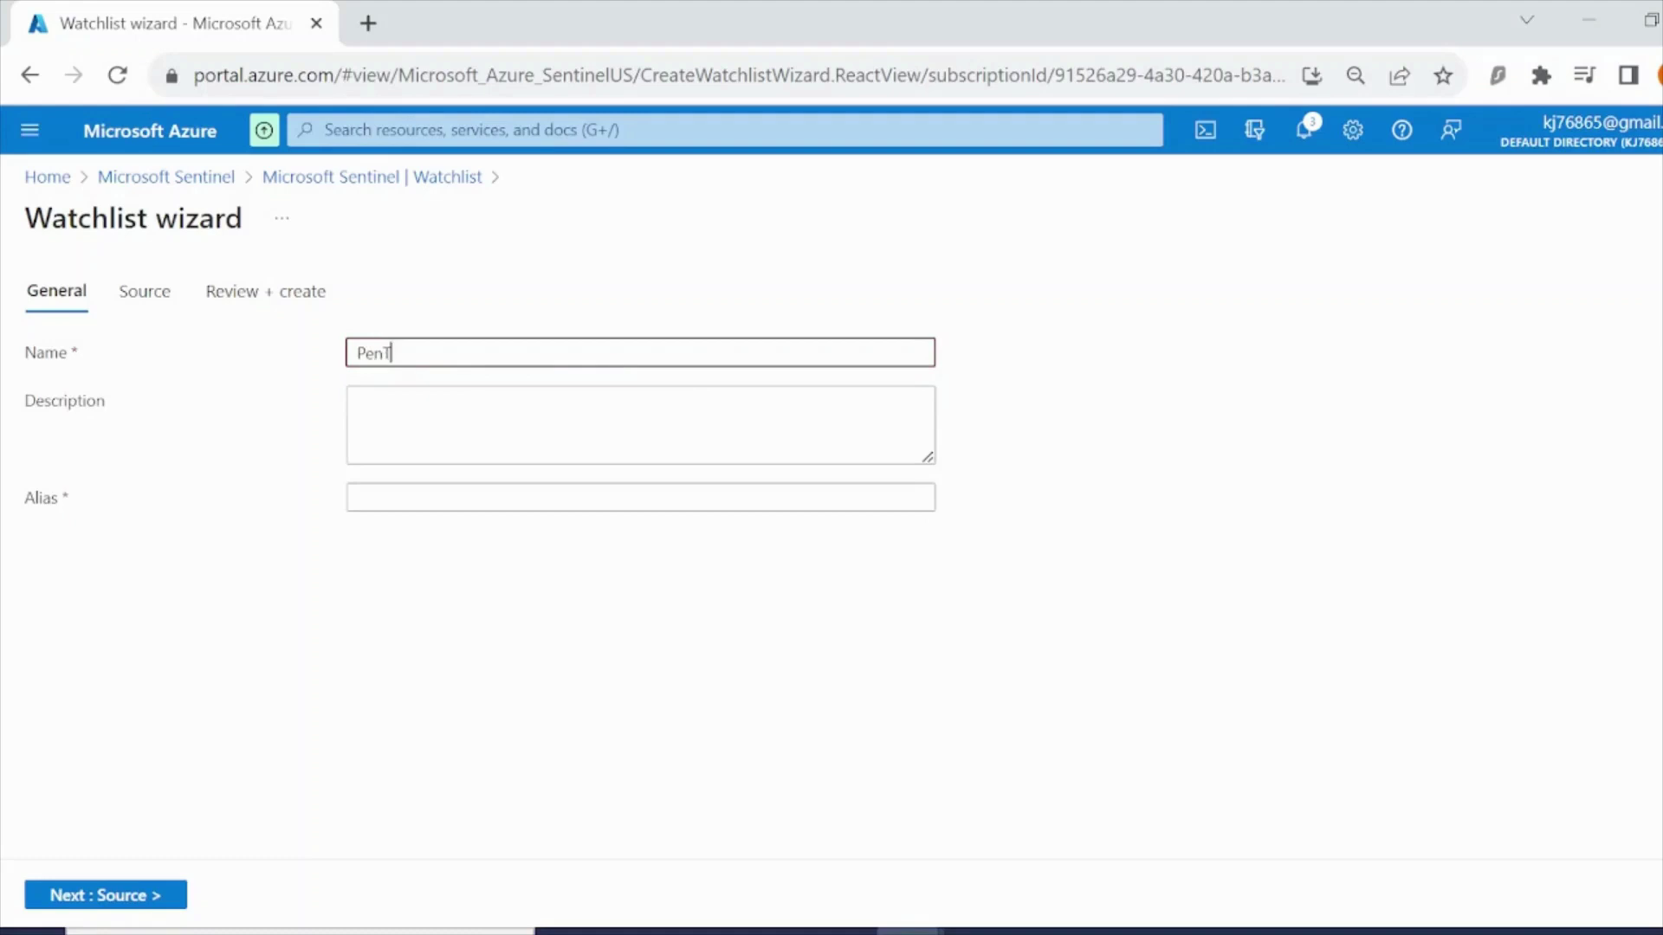
text(estsIPaddresses)
click(357, 404)
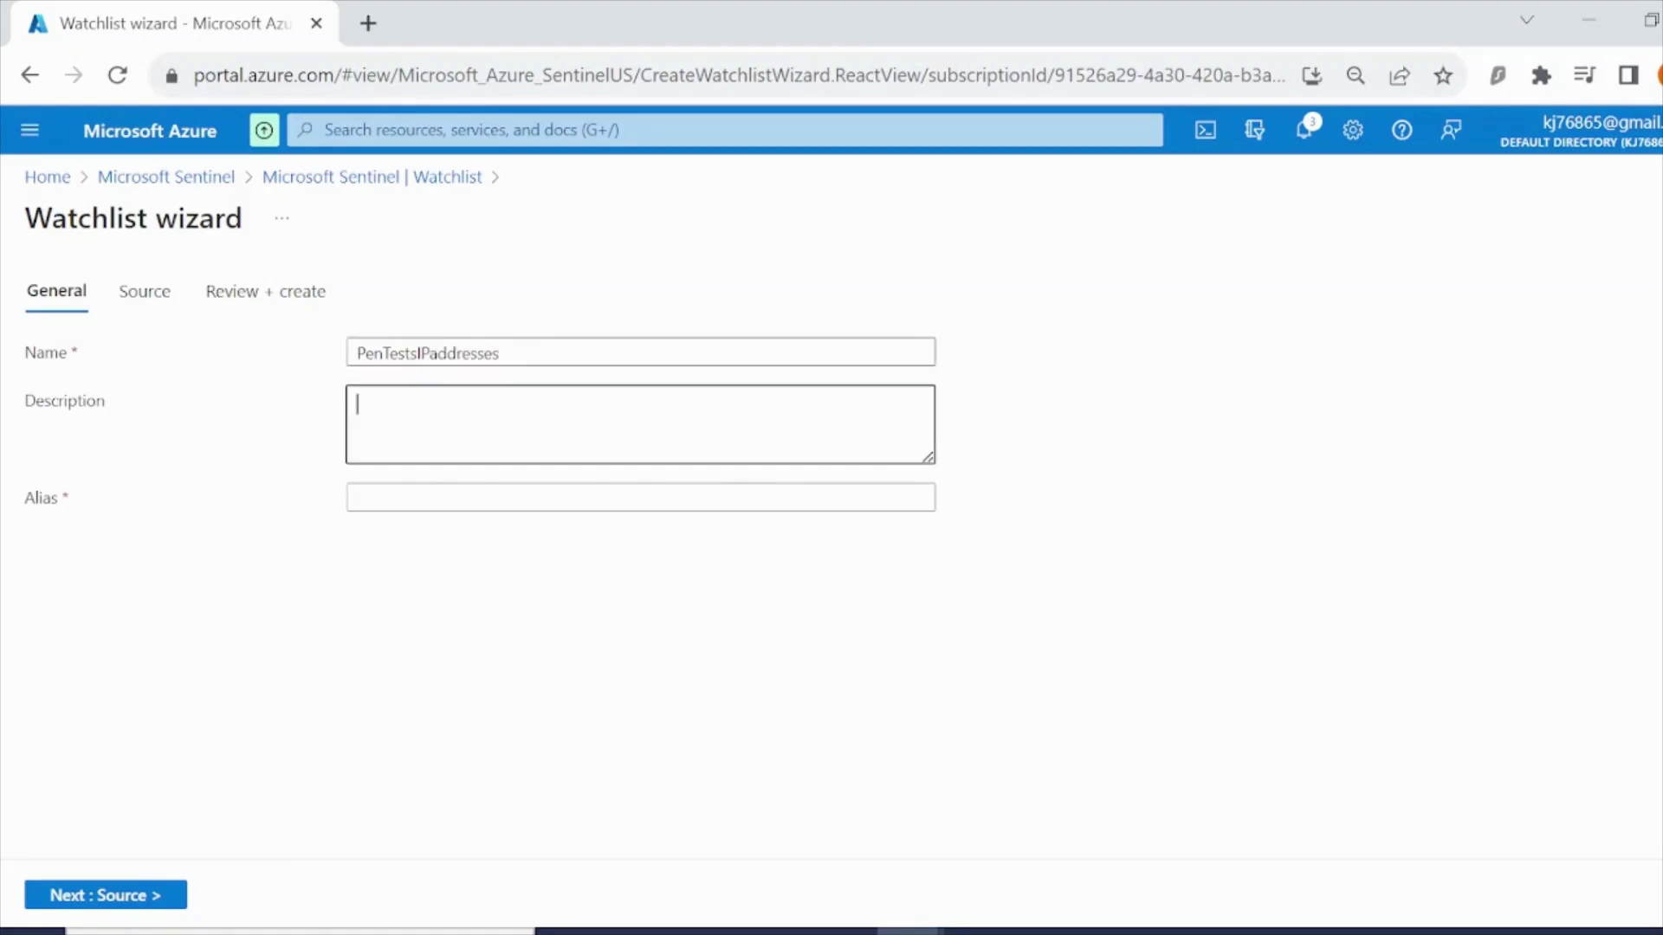
text(IP addresses used during)
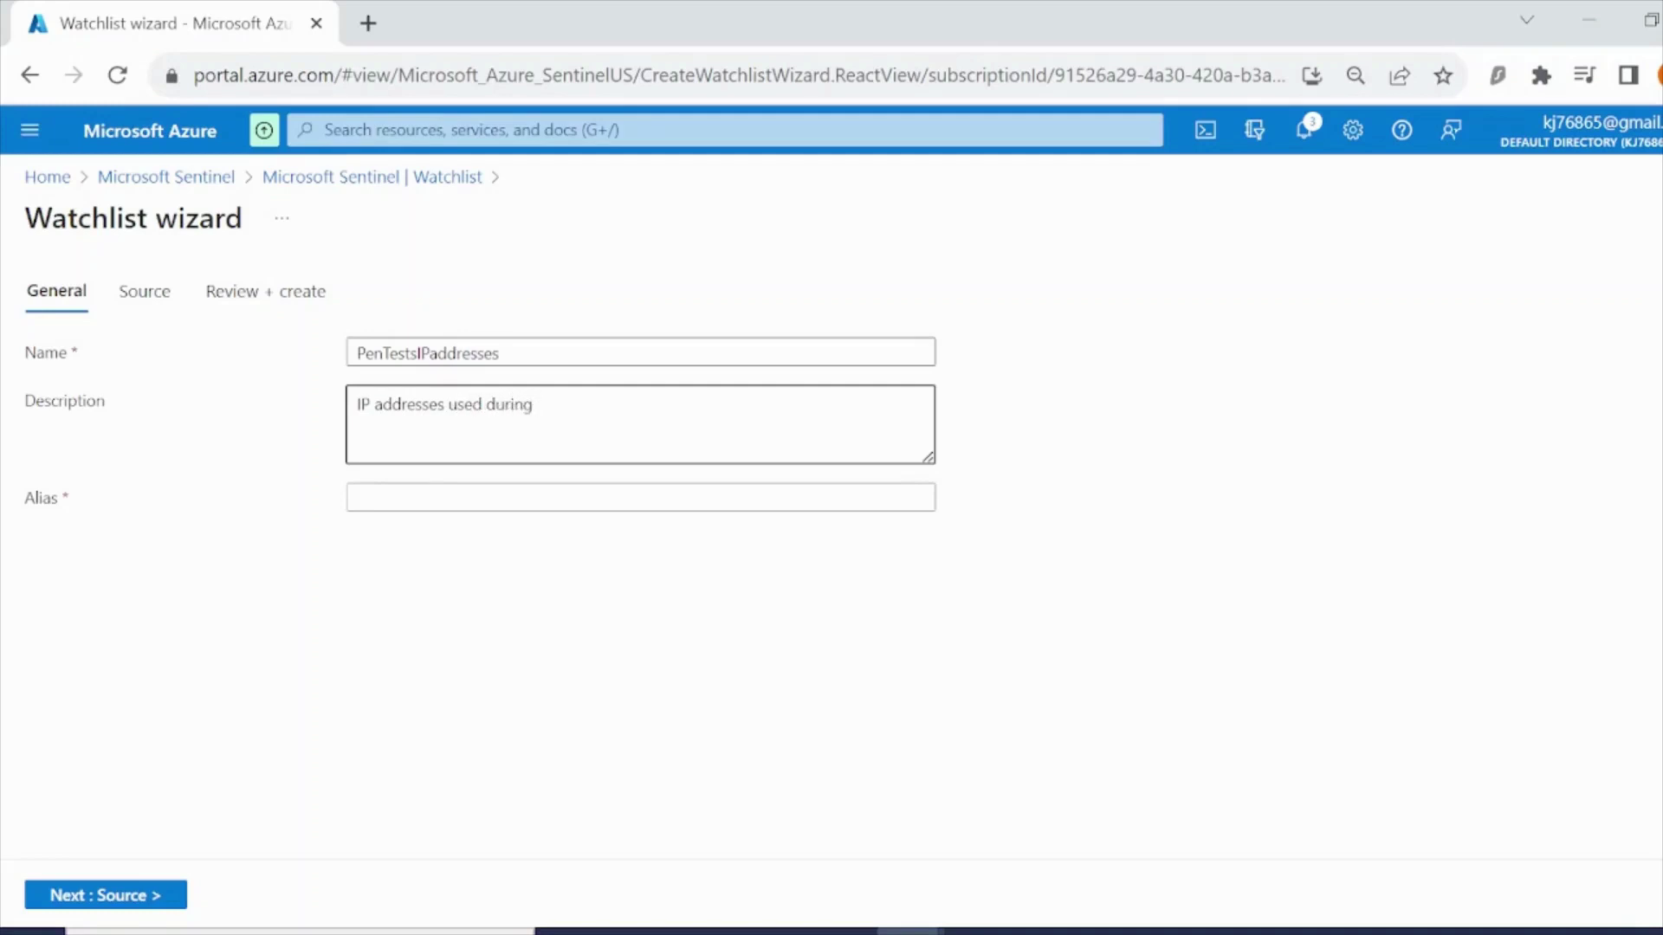
text( penetration tests)
- Set the watchlist alias to PenTestIPaddresses and continue to the source settings
click(502, 498)
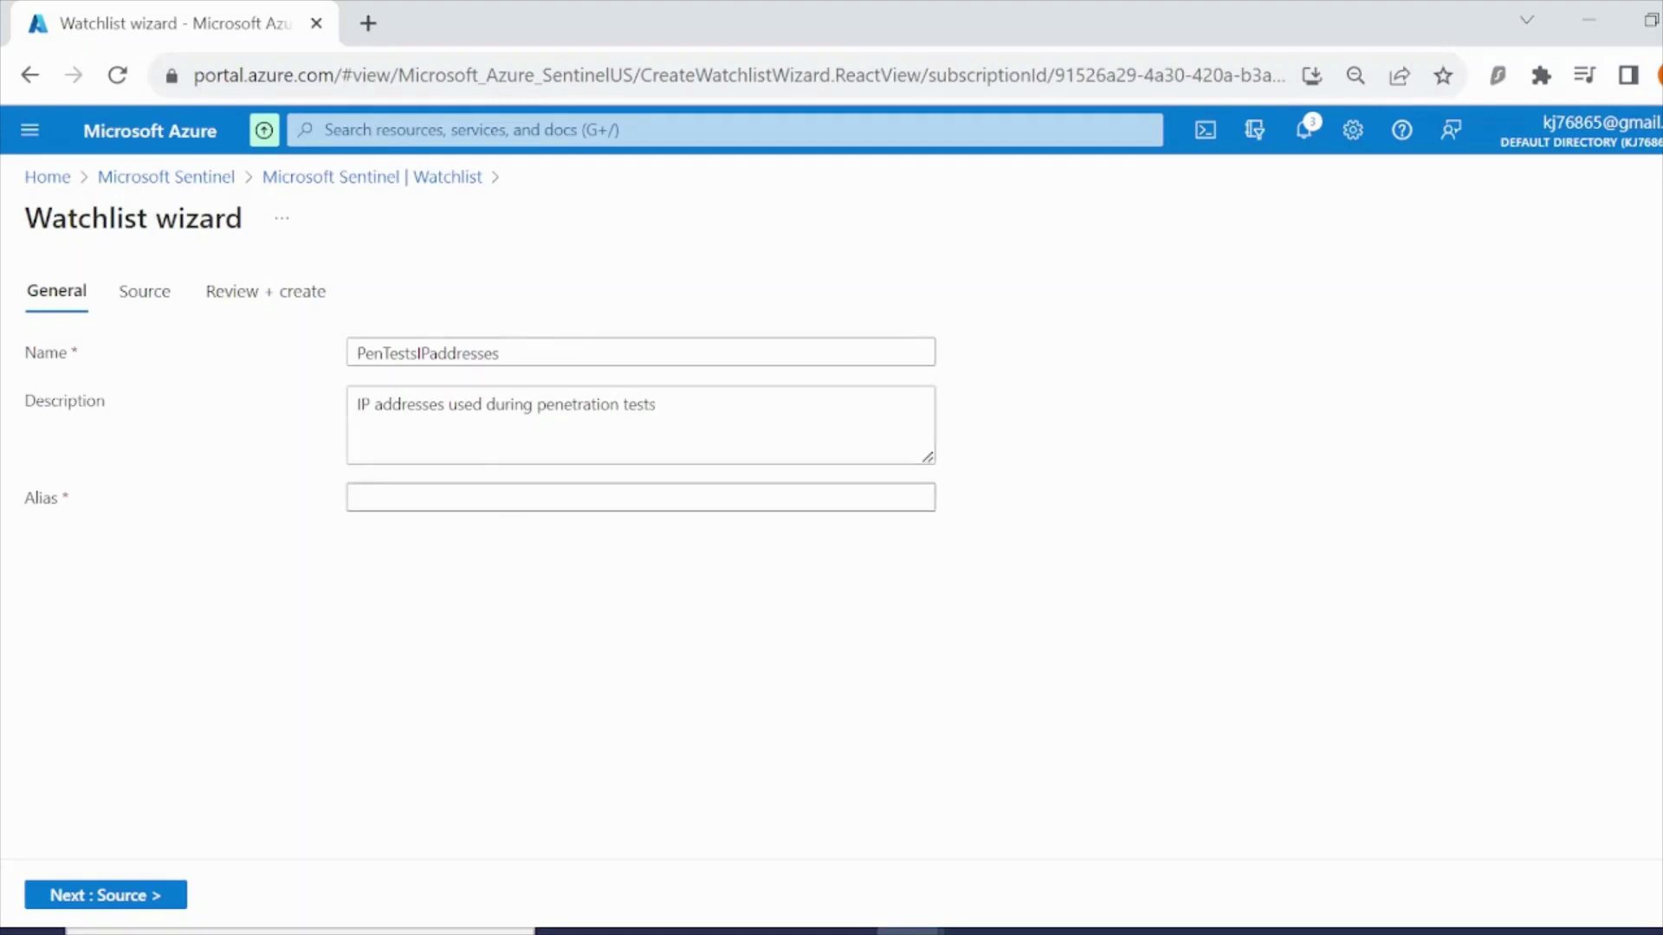
text(PenT)
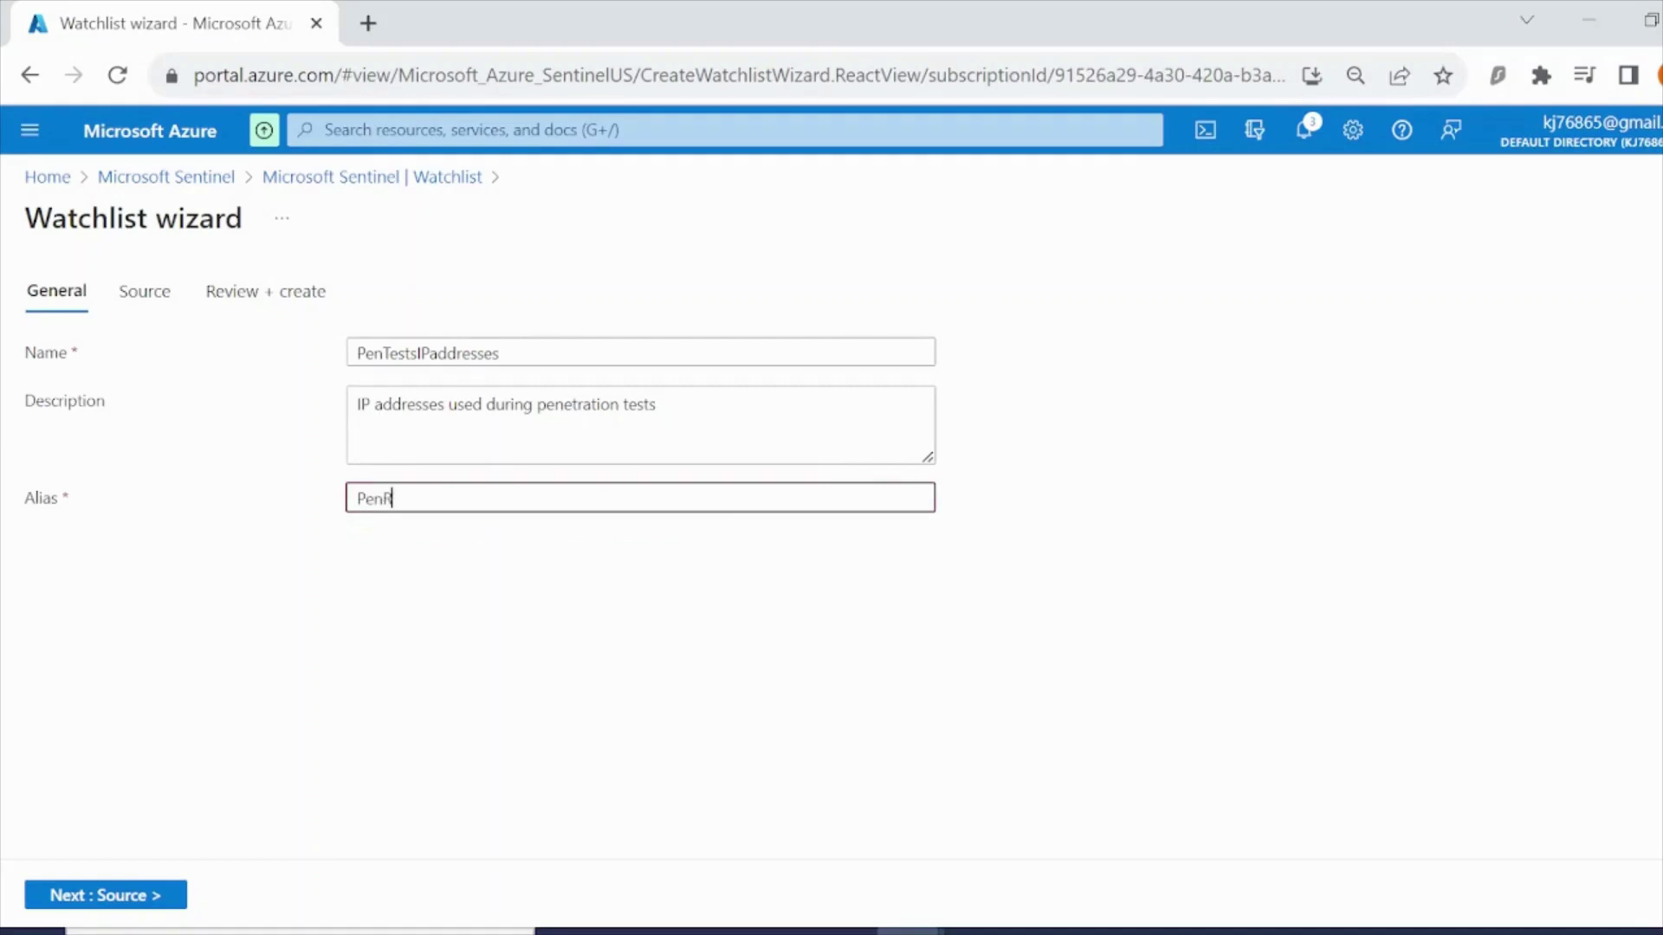
text(estIPaddresses)
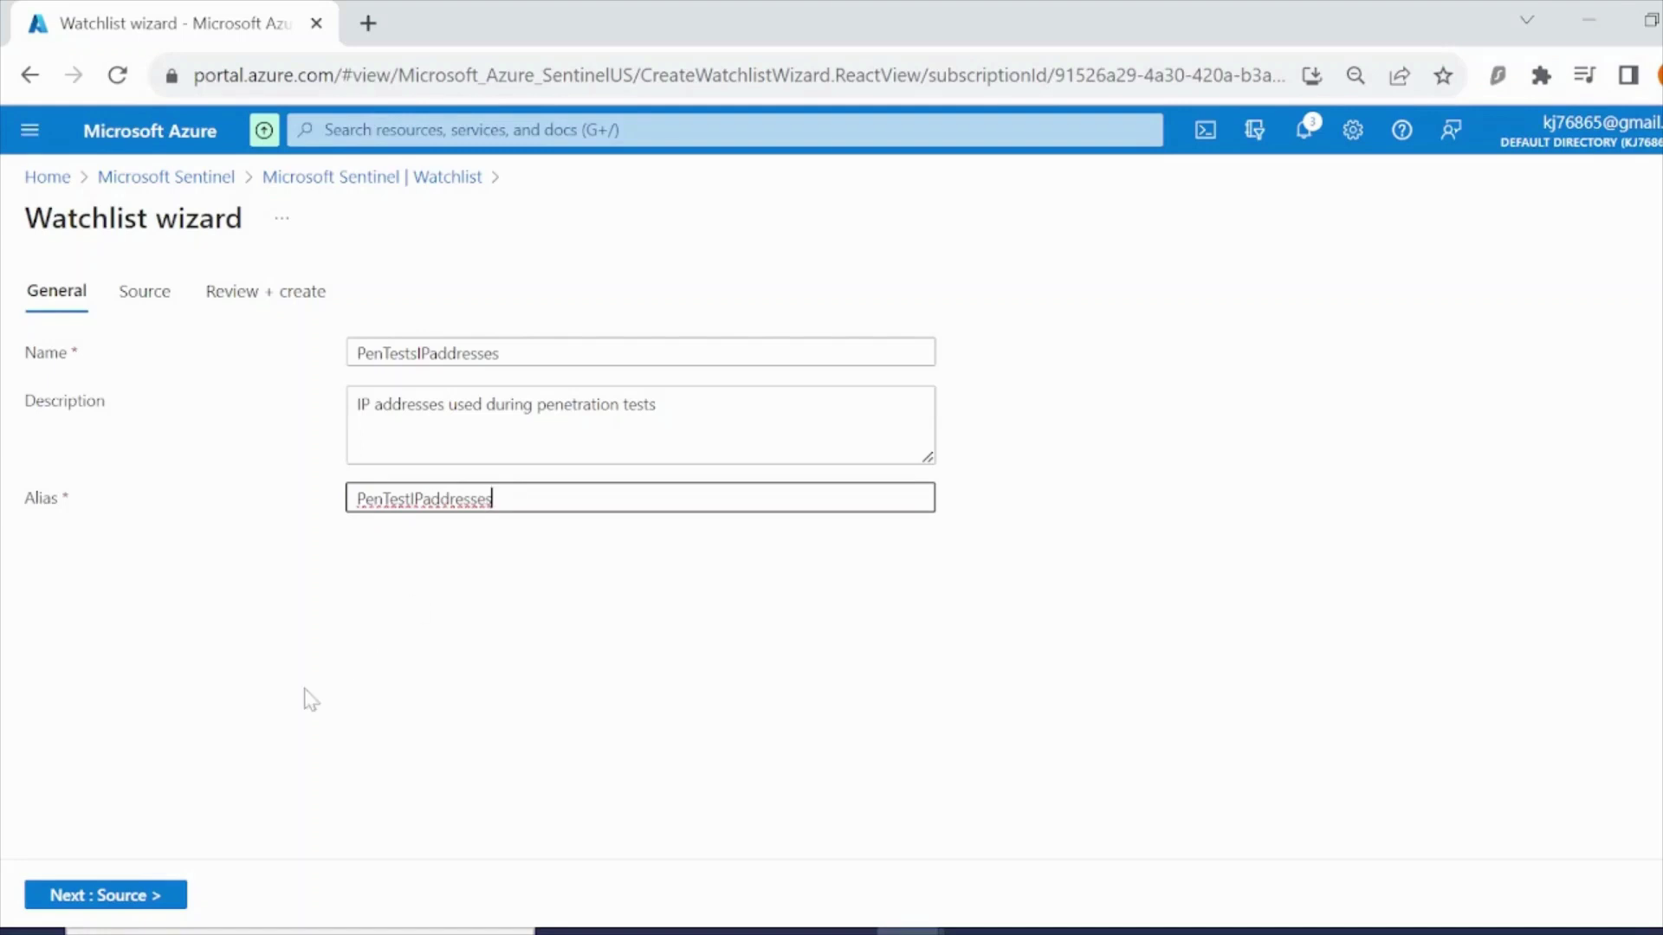
click(161, 901)
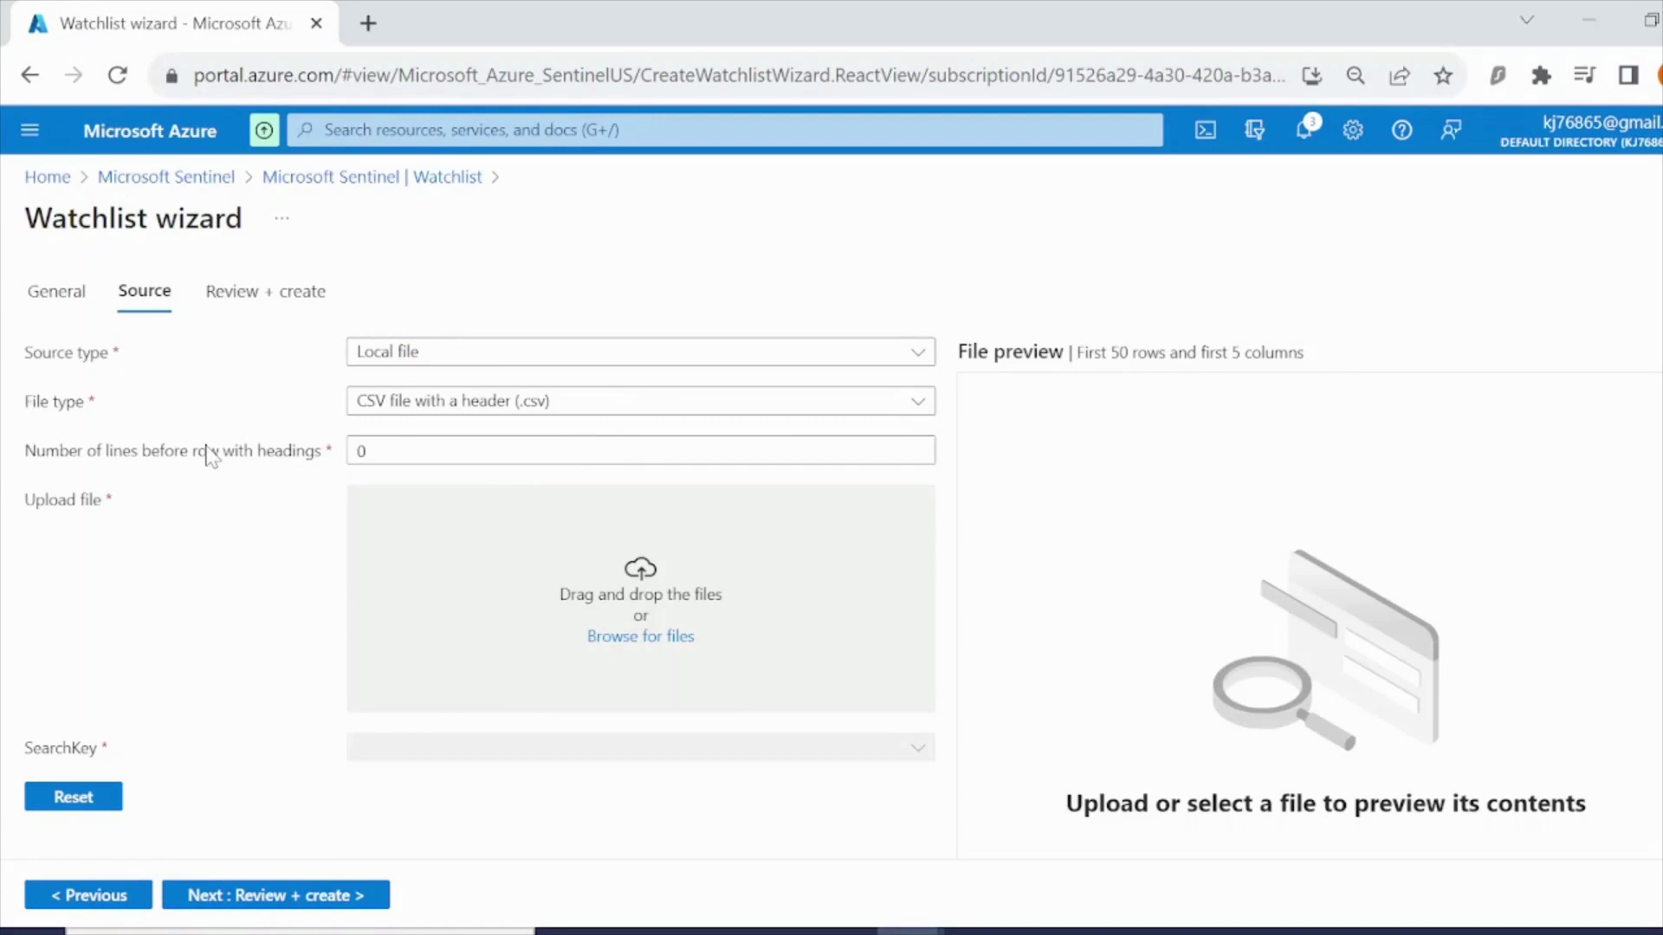
- Upload PenTestsIPaddresses.csv as the watchlist source, set IPAddress as the SearchKey, and create the watchlist
click(652, 641)
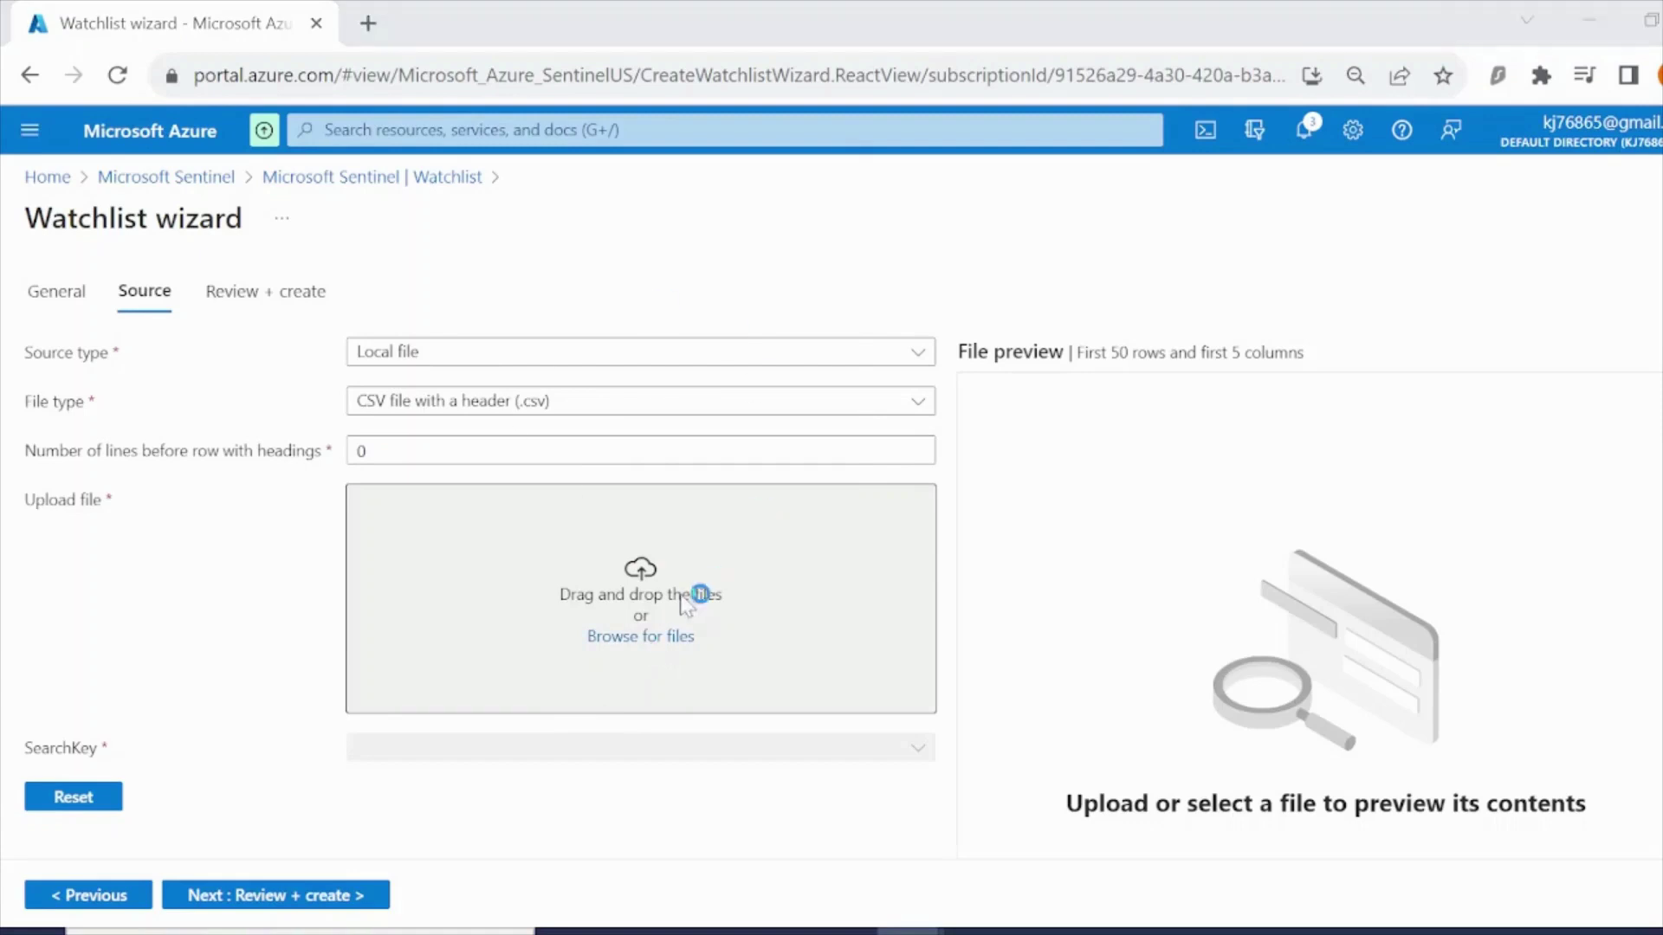
double_click(506, 232)
scroll(394, 613, down, 2)
click(429, 605)
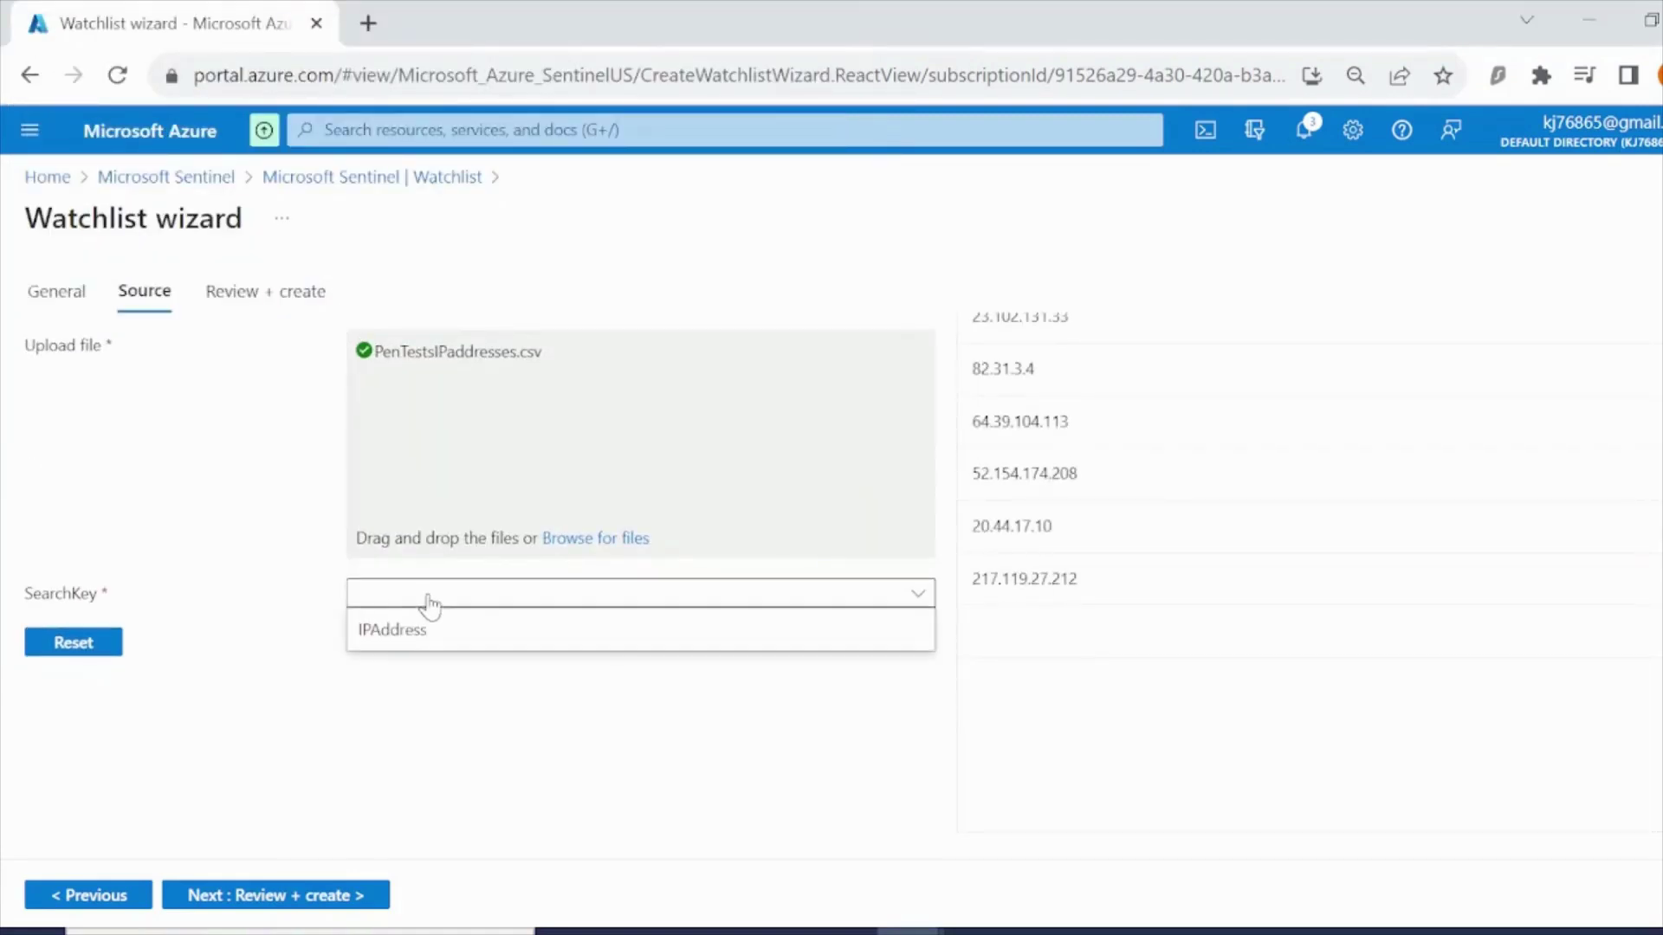
click(427, 641)
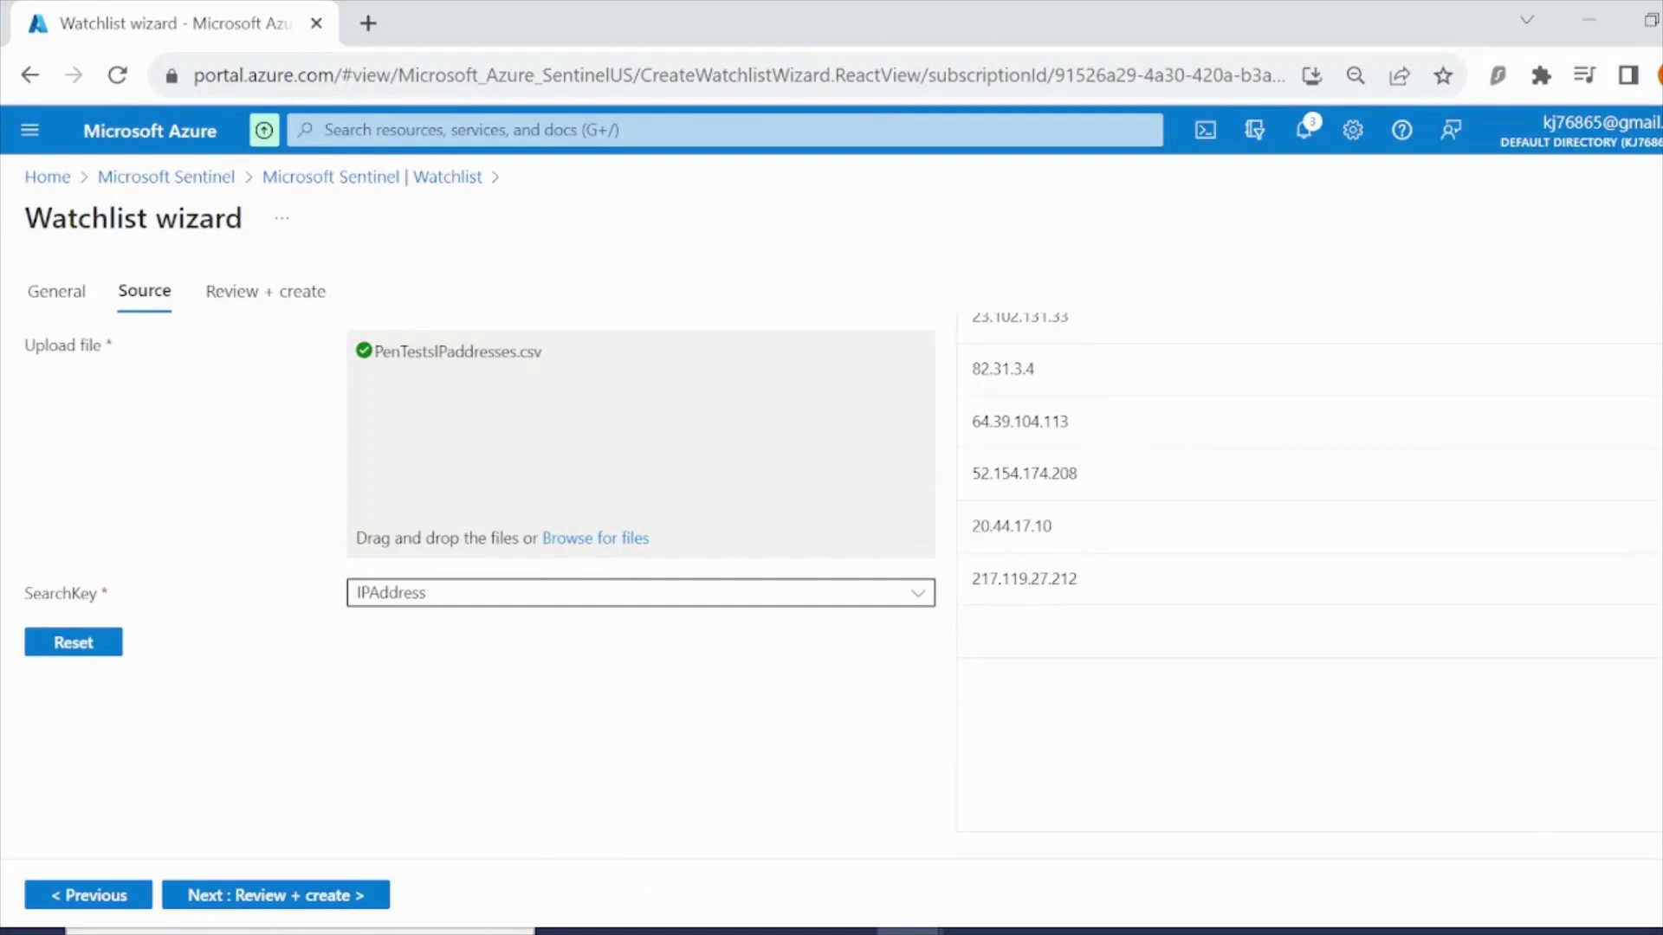
click(326, 893)
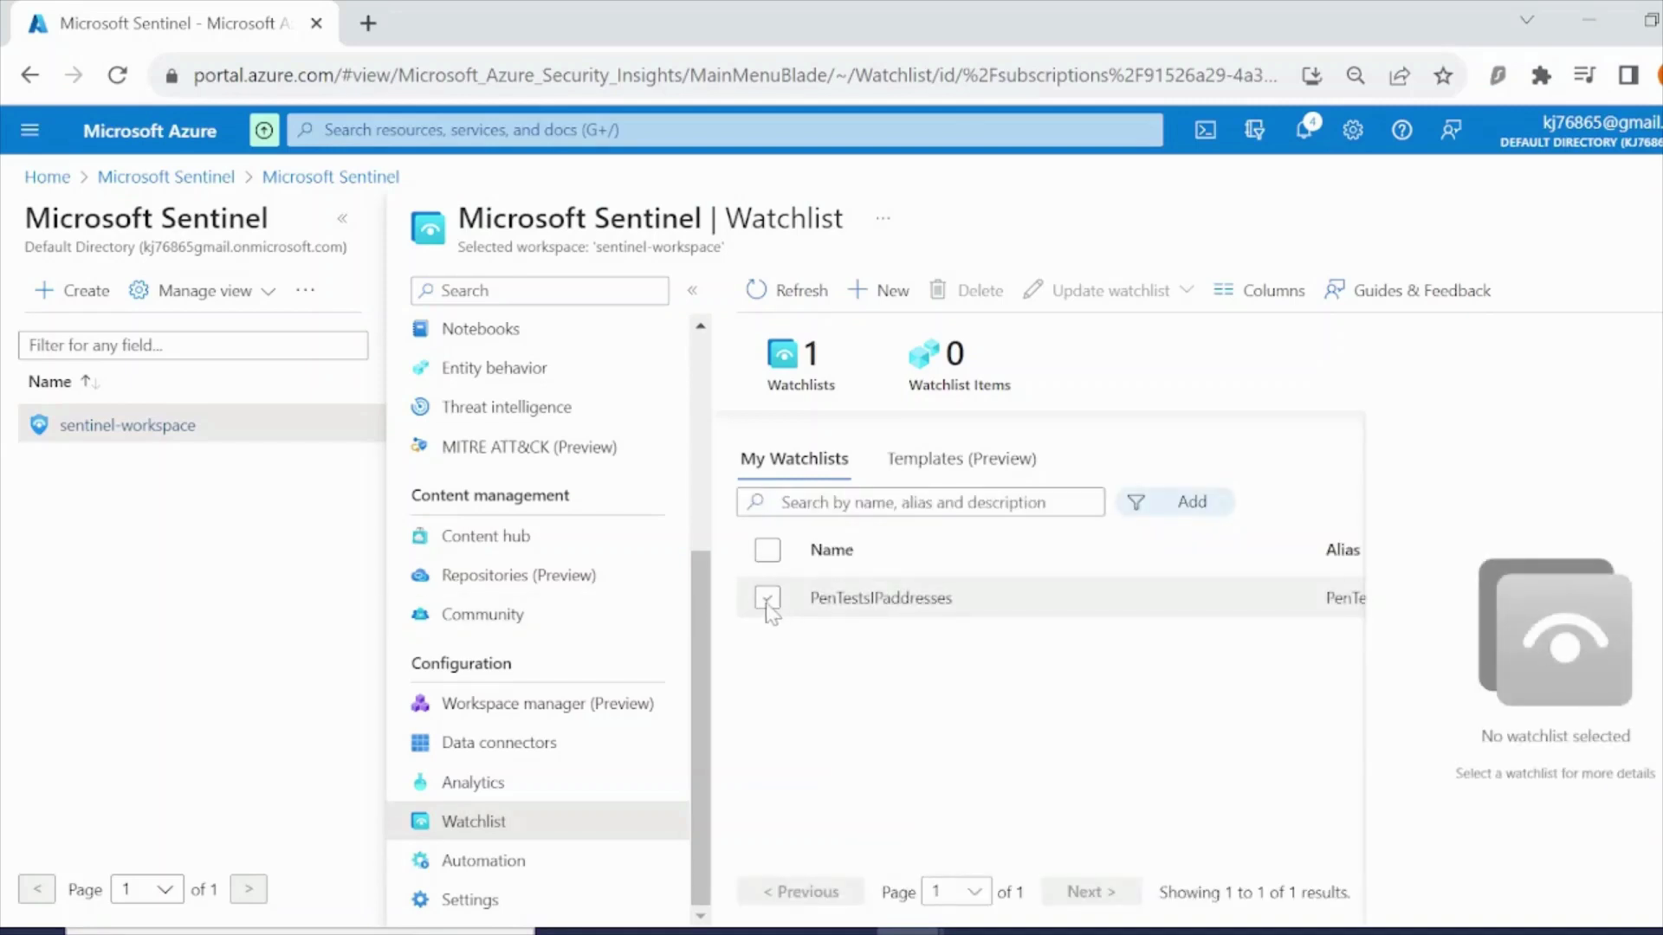
- Refresh the watchlists and view the PenTestsIPaddresses watchlist's items in the logs
click(767, 600)
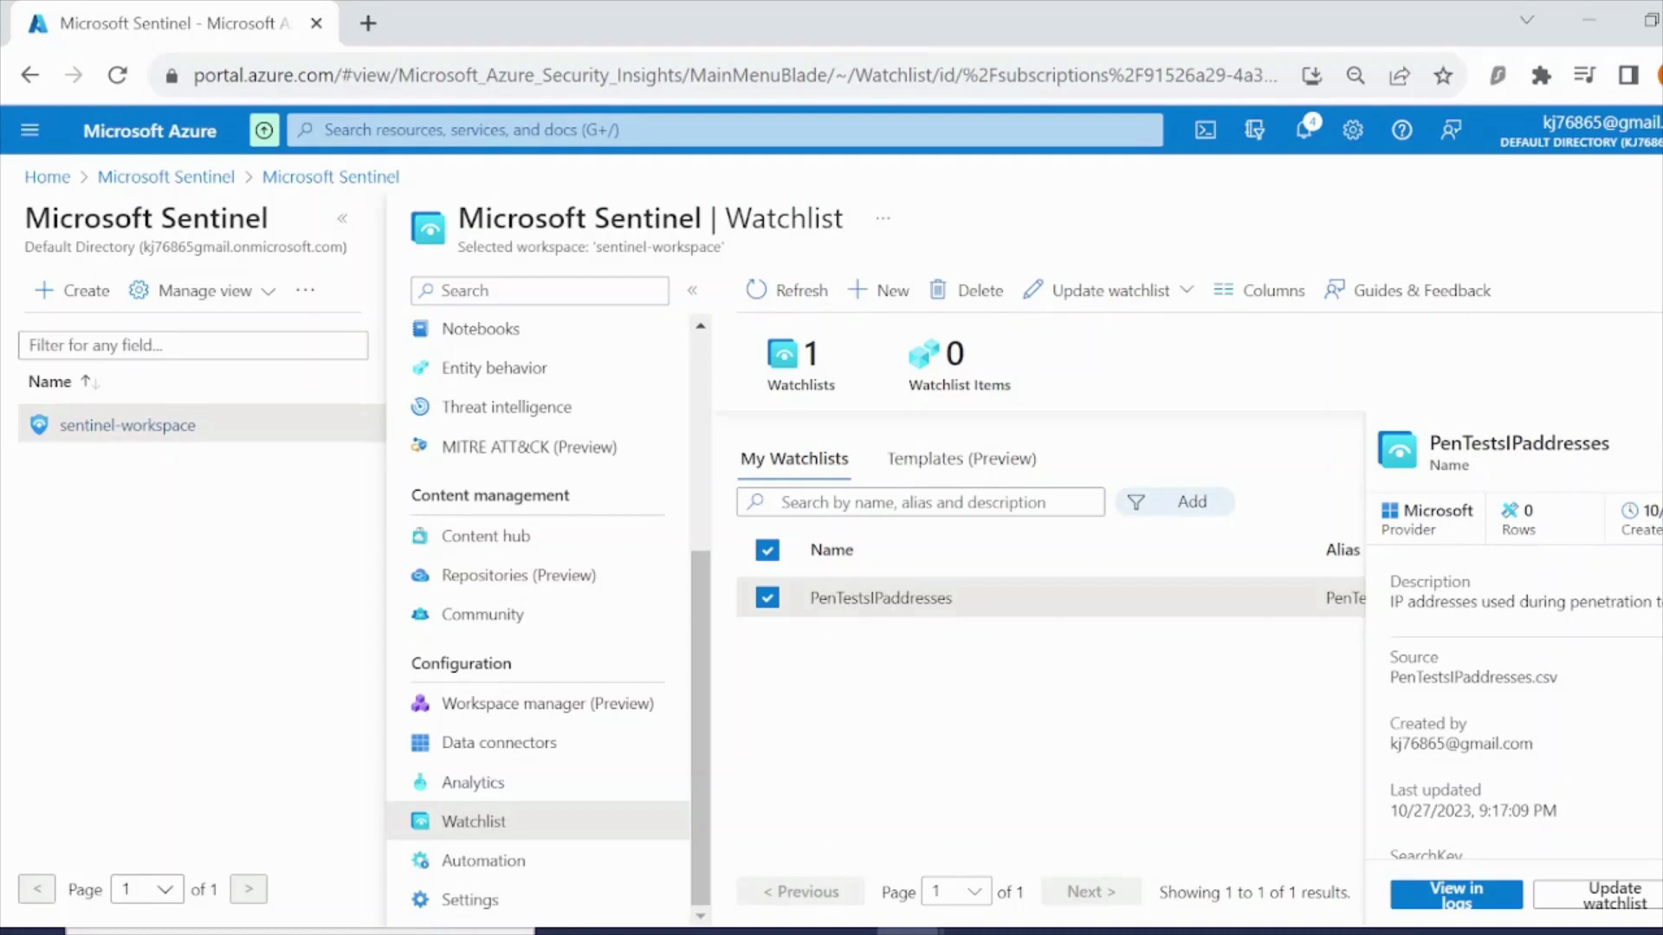
click(762, 289)
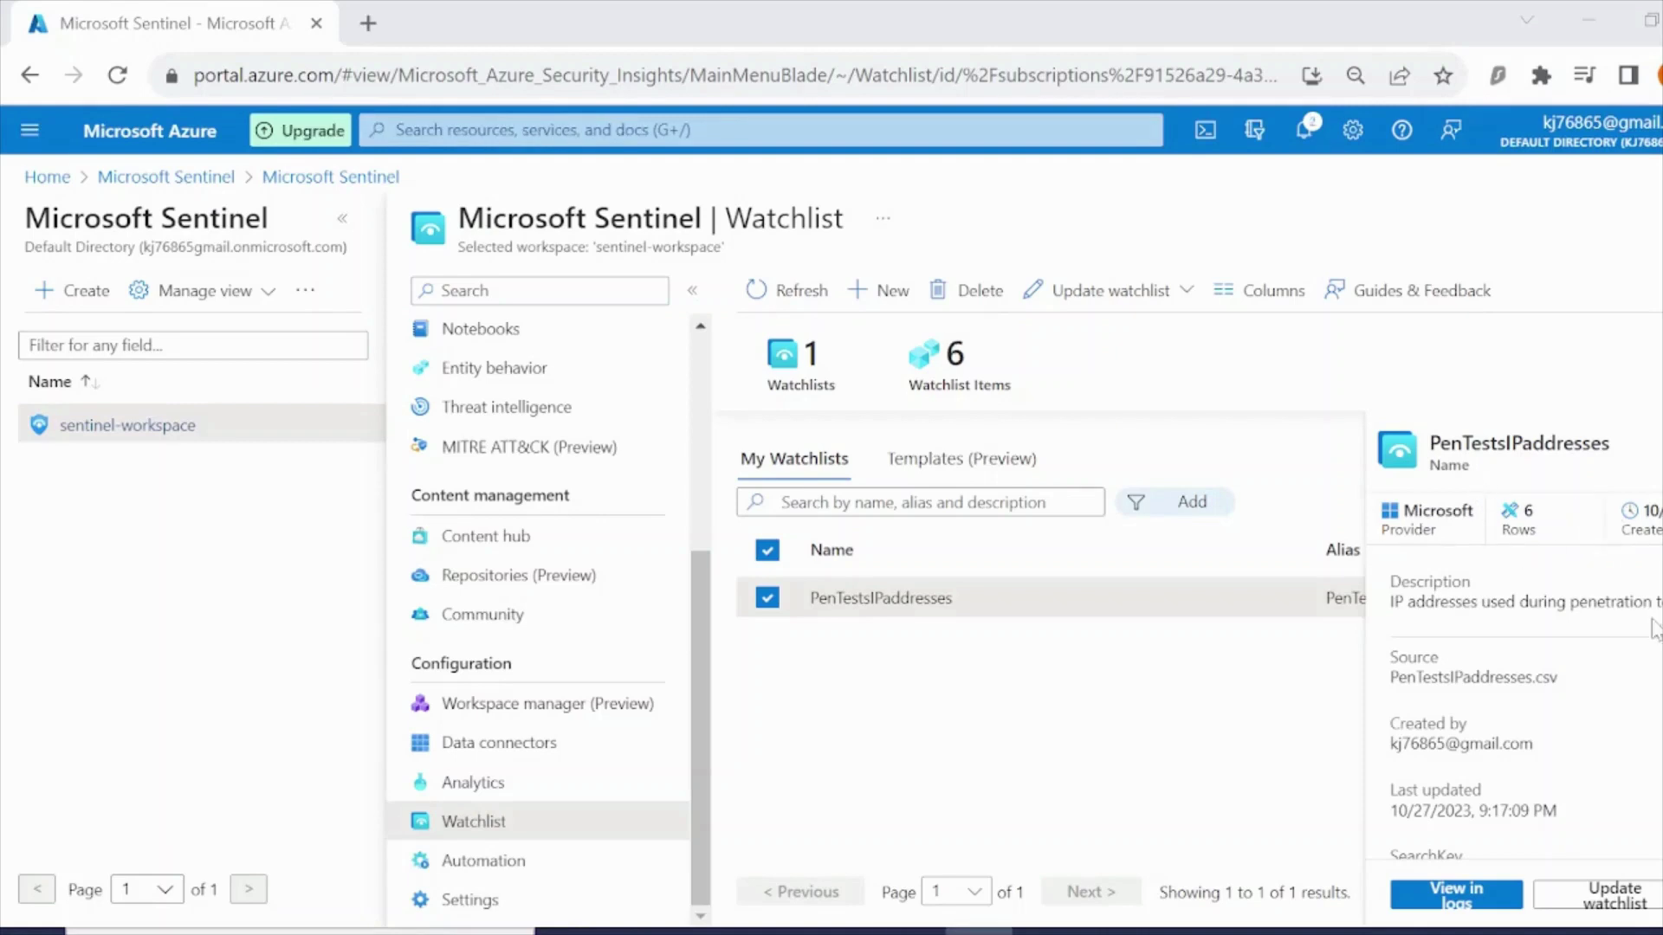
click(1501, 892)
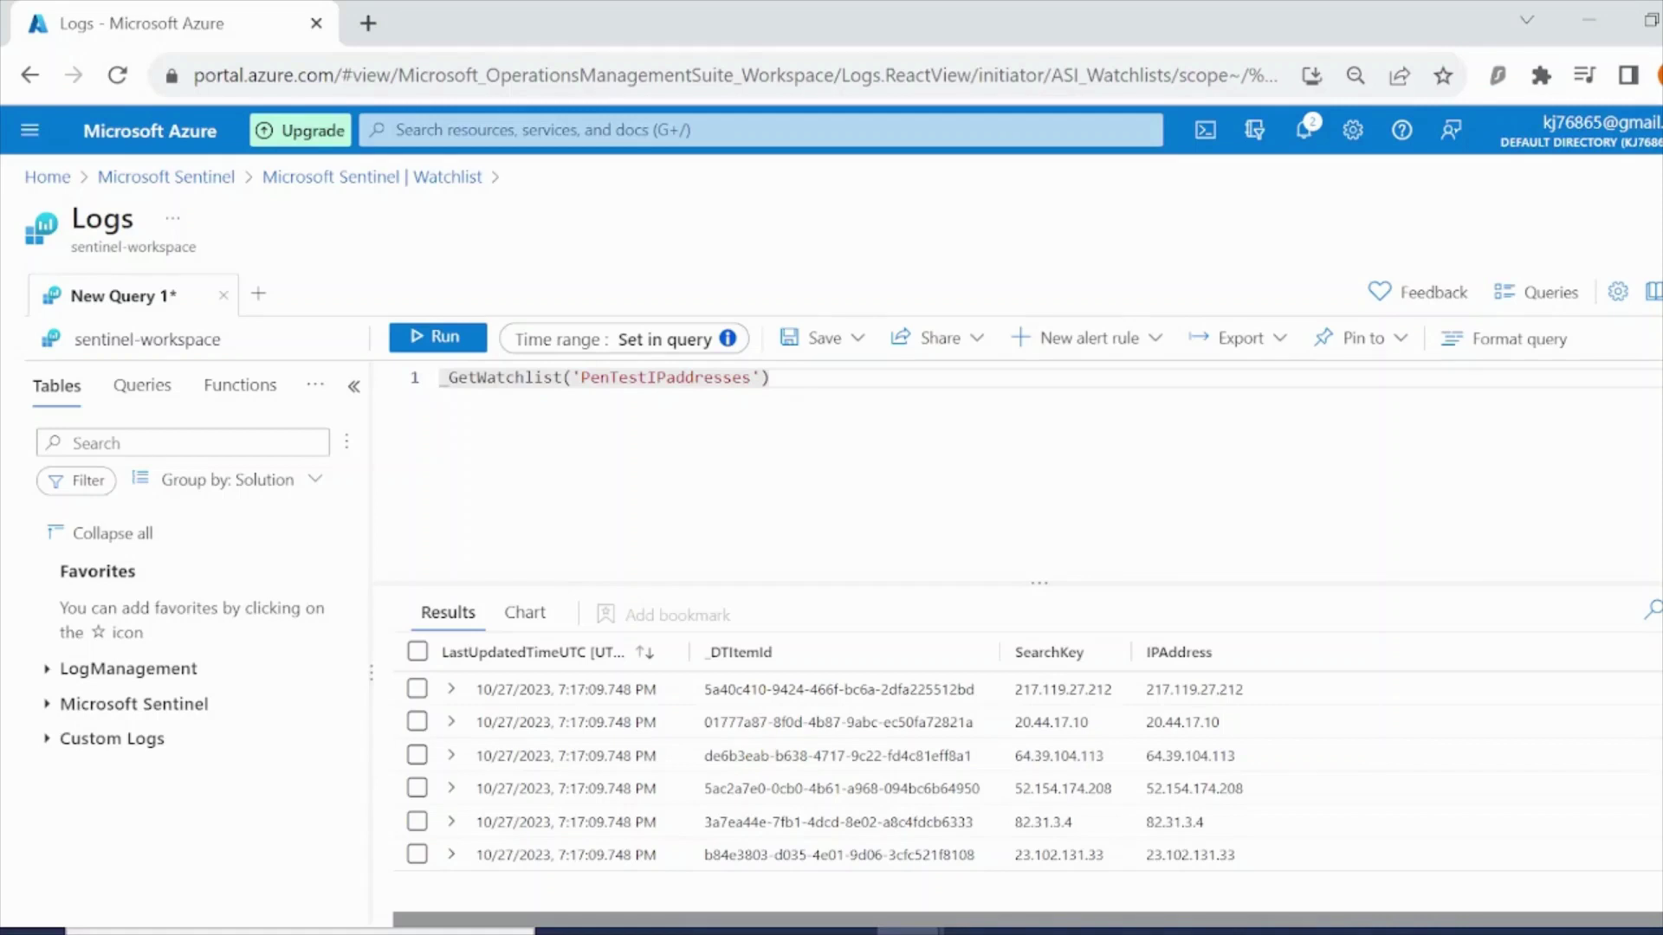
mouse_move(910, 929)
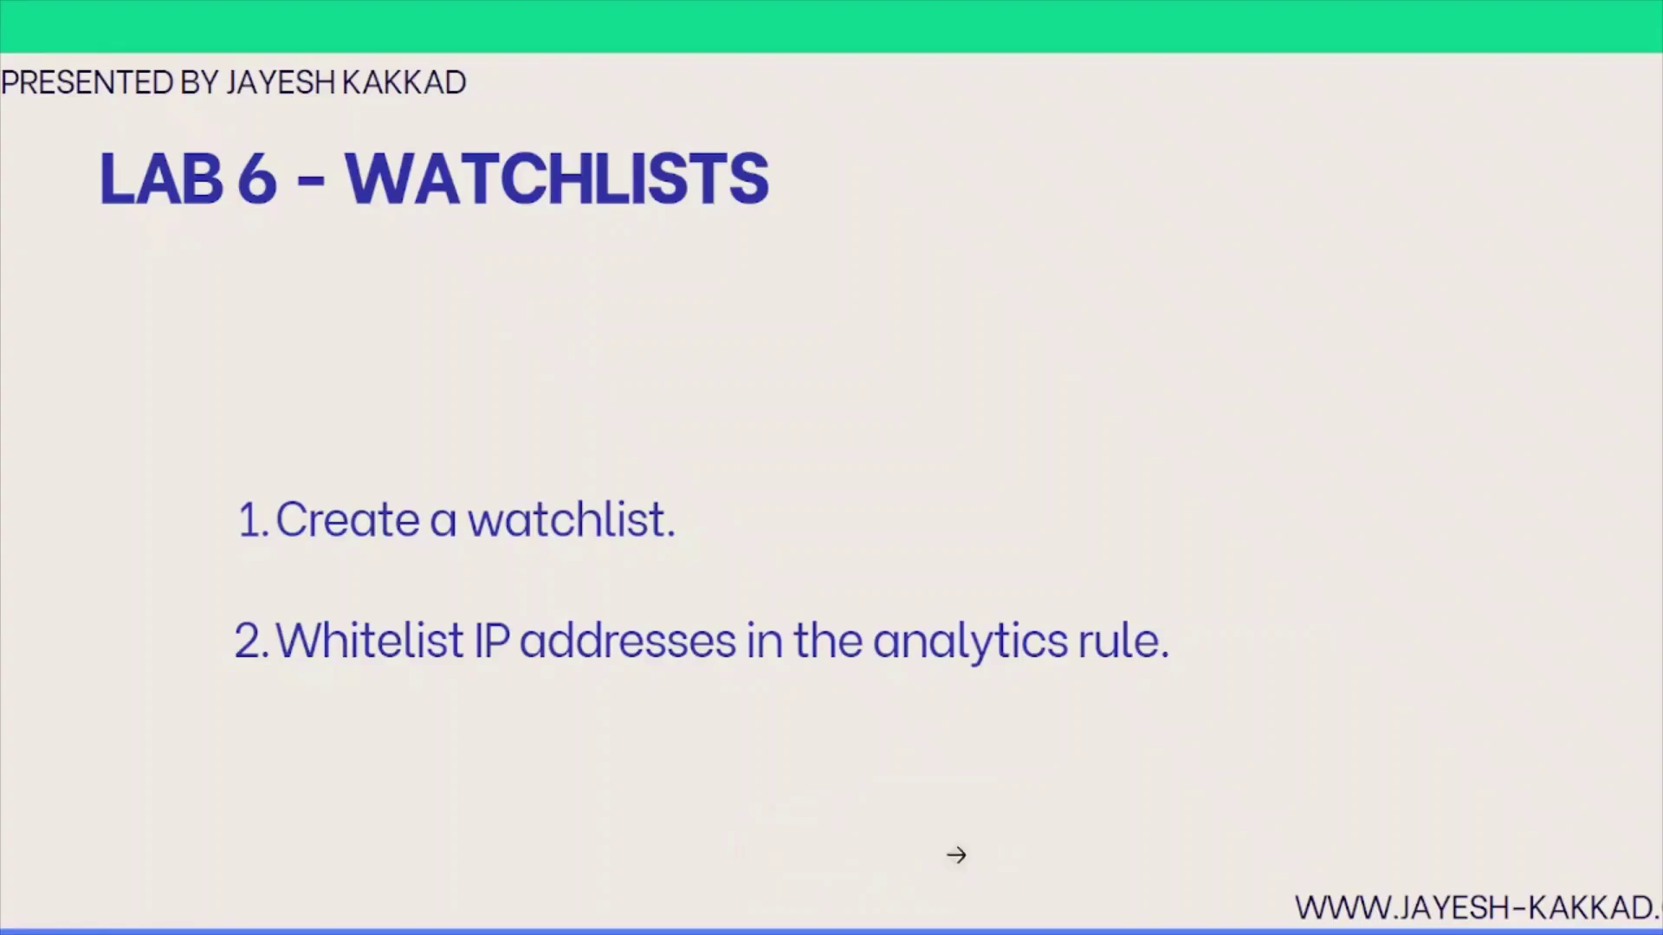
click(961, 862)
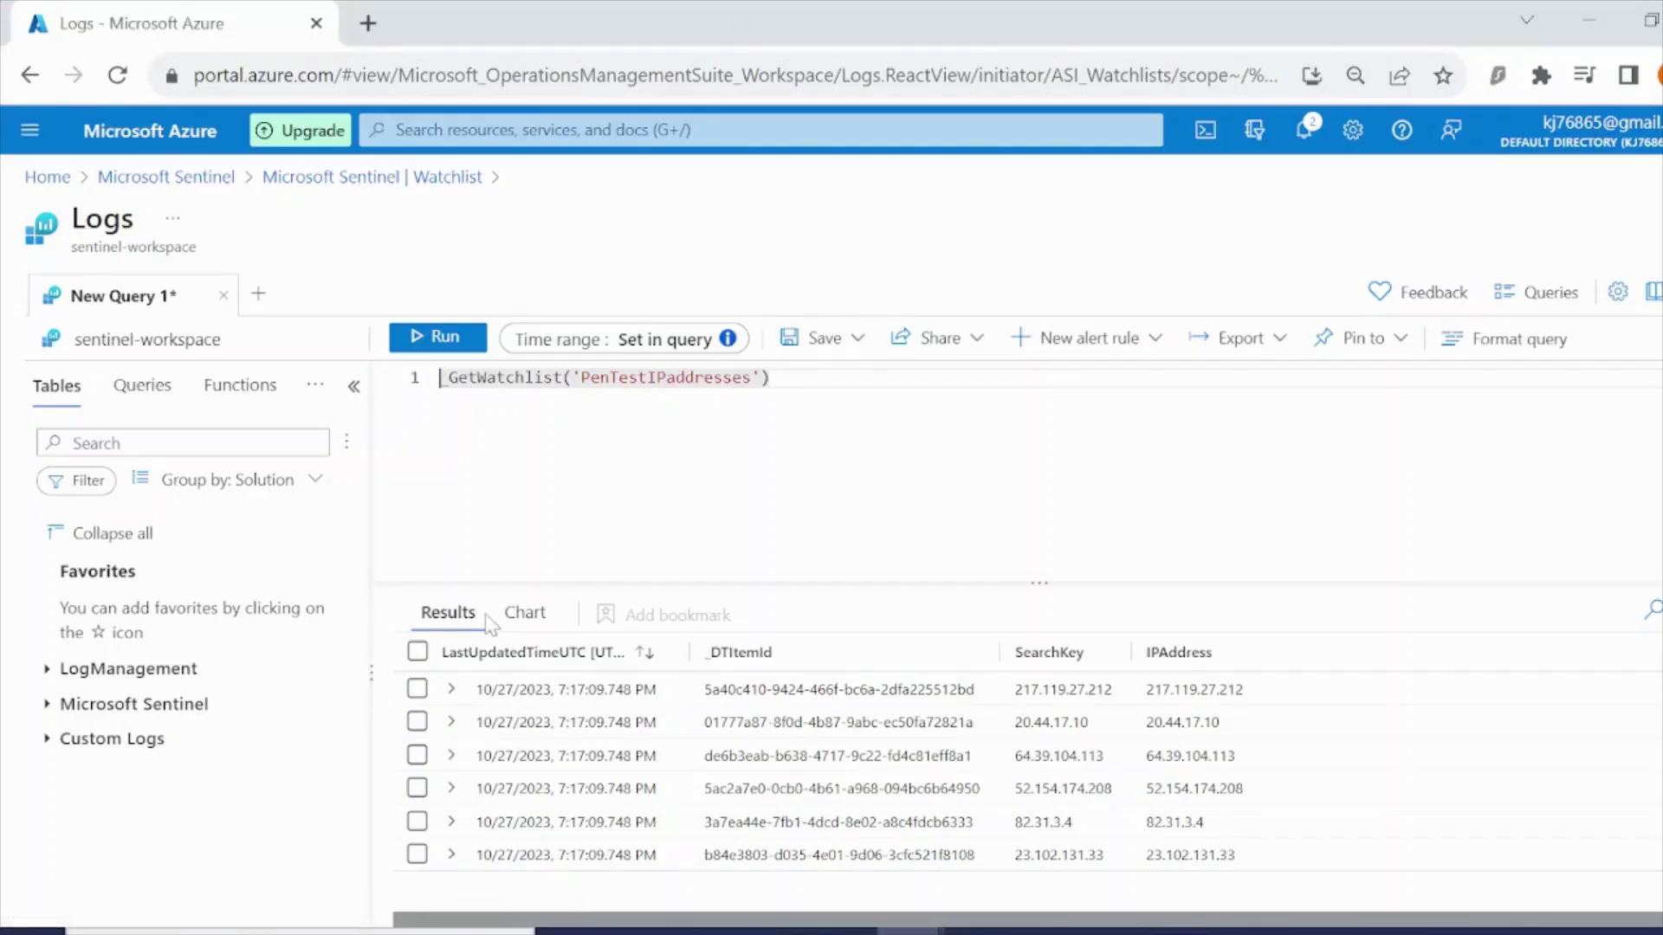
- Start creating an analytics rule from the "High count of connections by client IP on many ports" template
click(282, 184)
click(1005, 238)
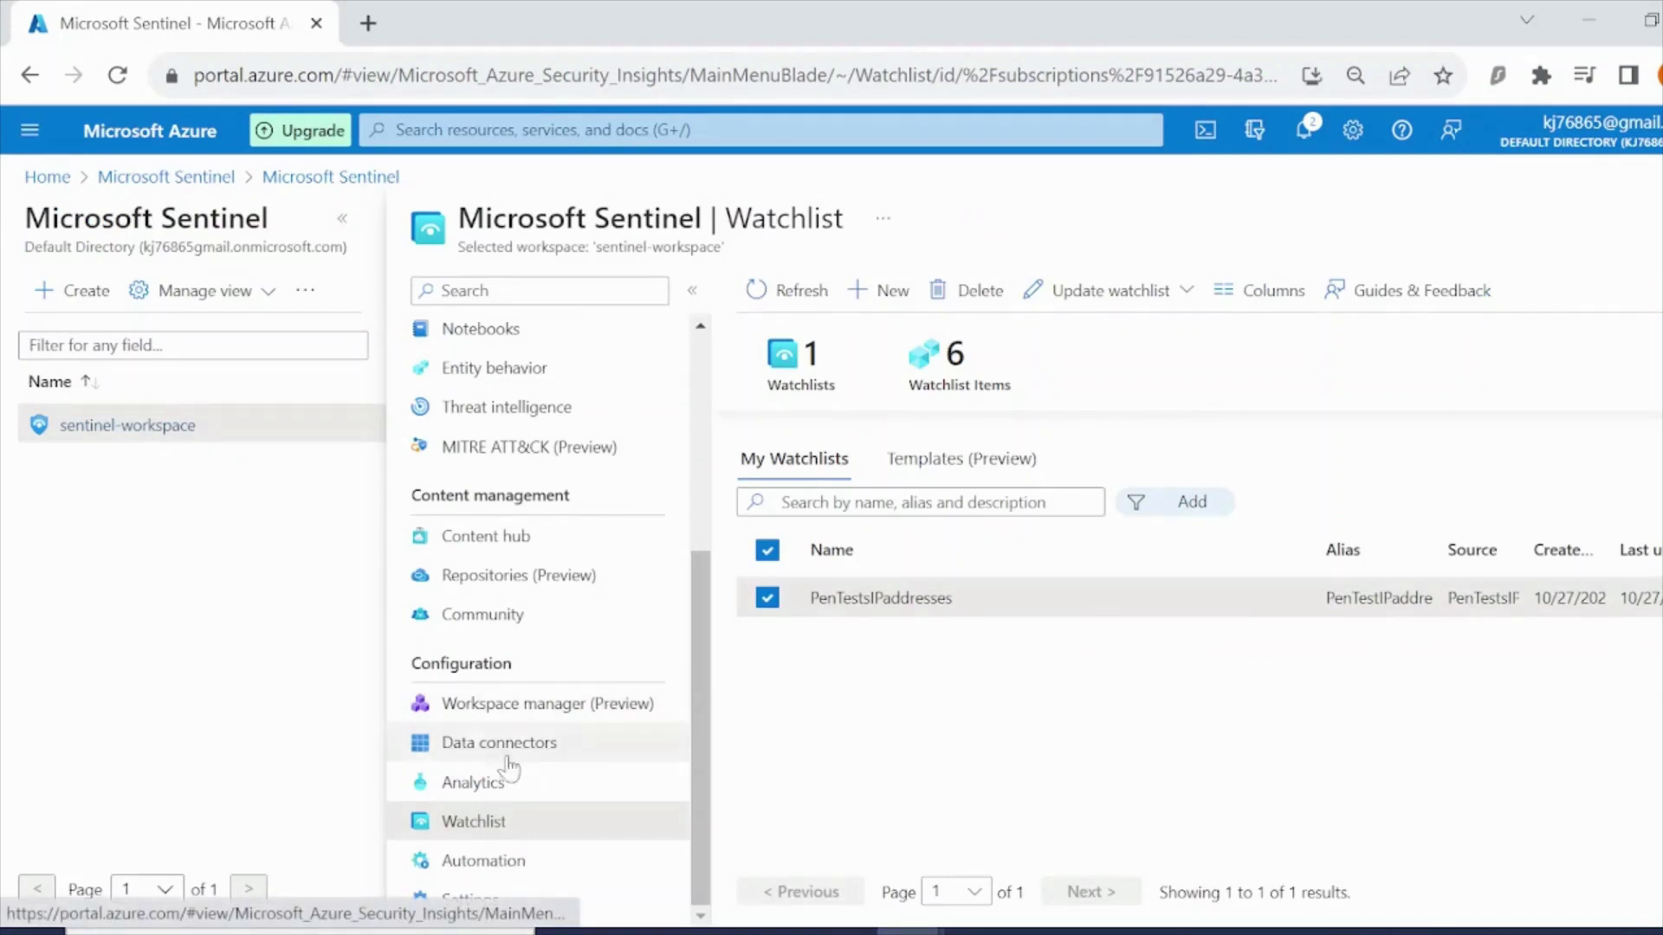
click(472, 791)
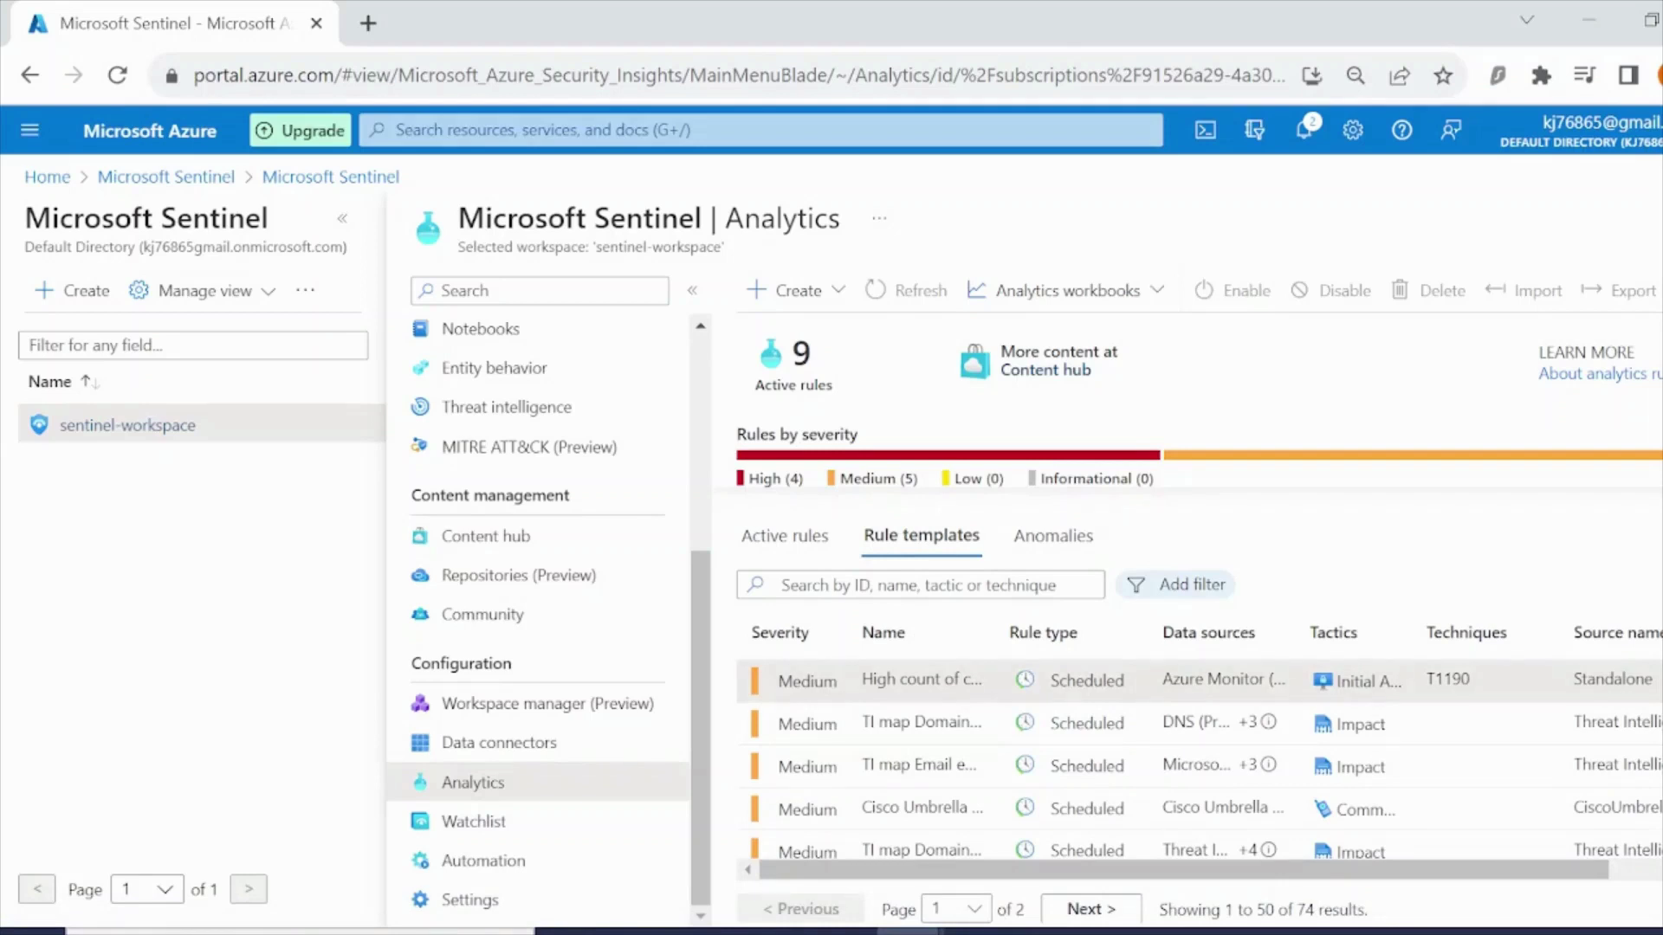
scroll(1199, 763, right, 1)
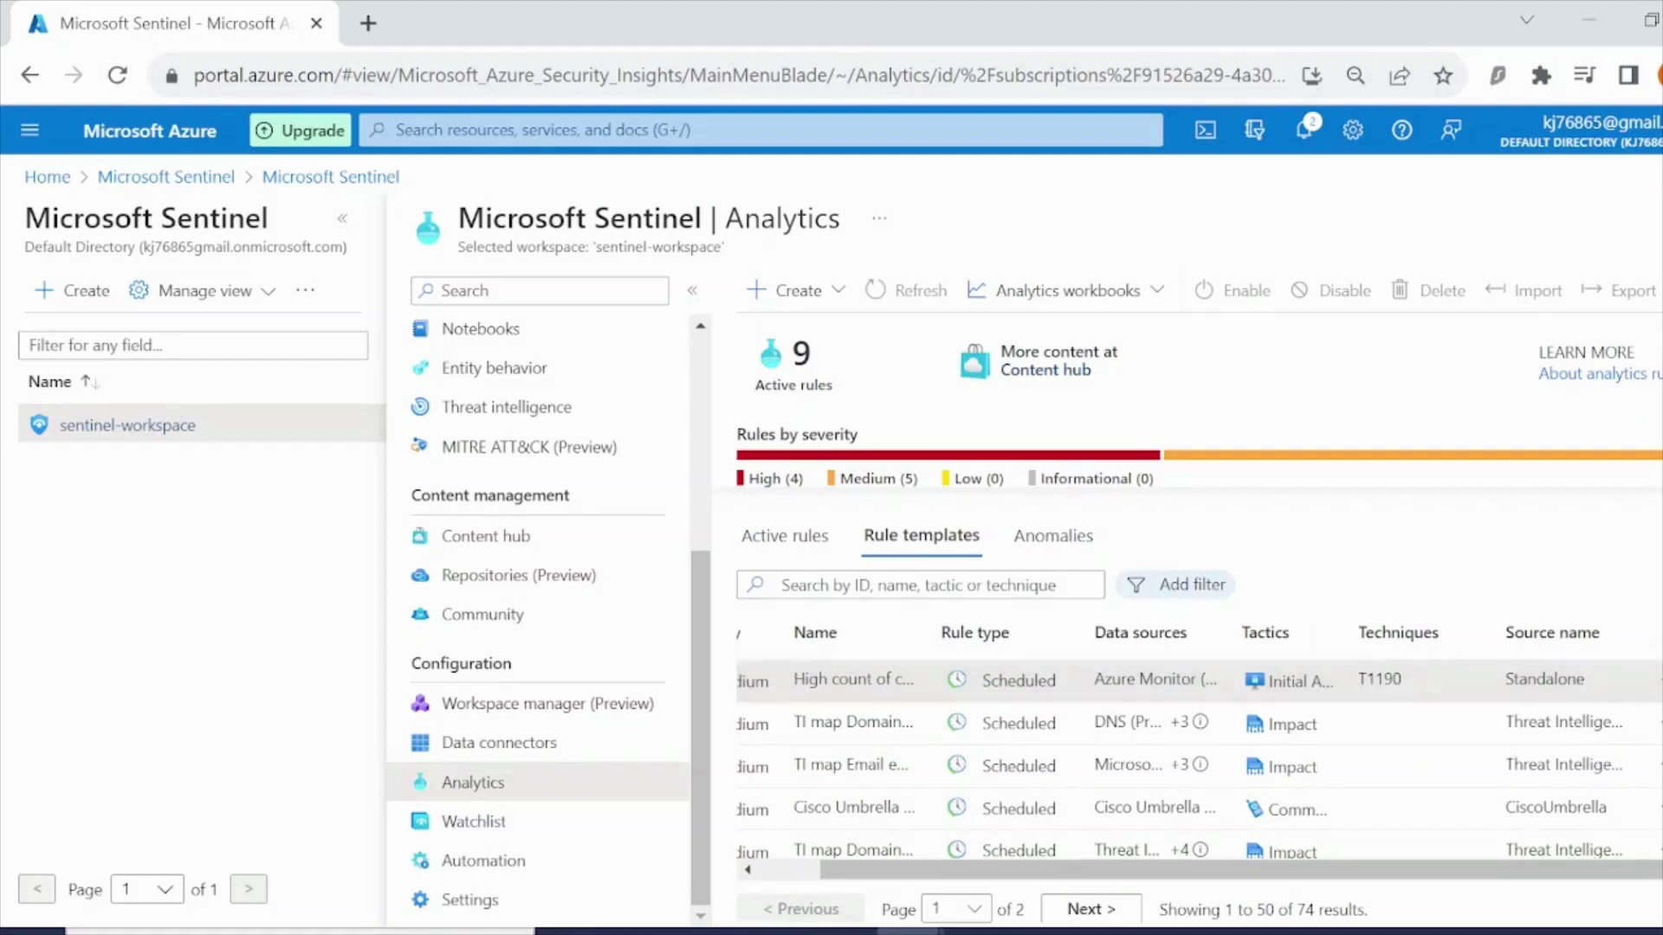
click(1487, 671)
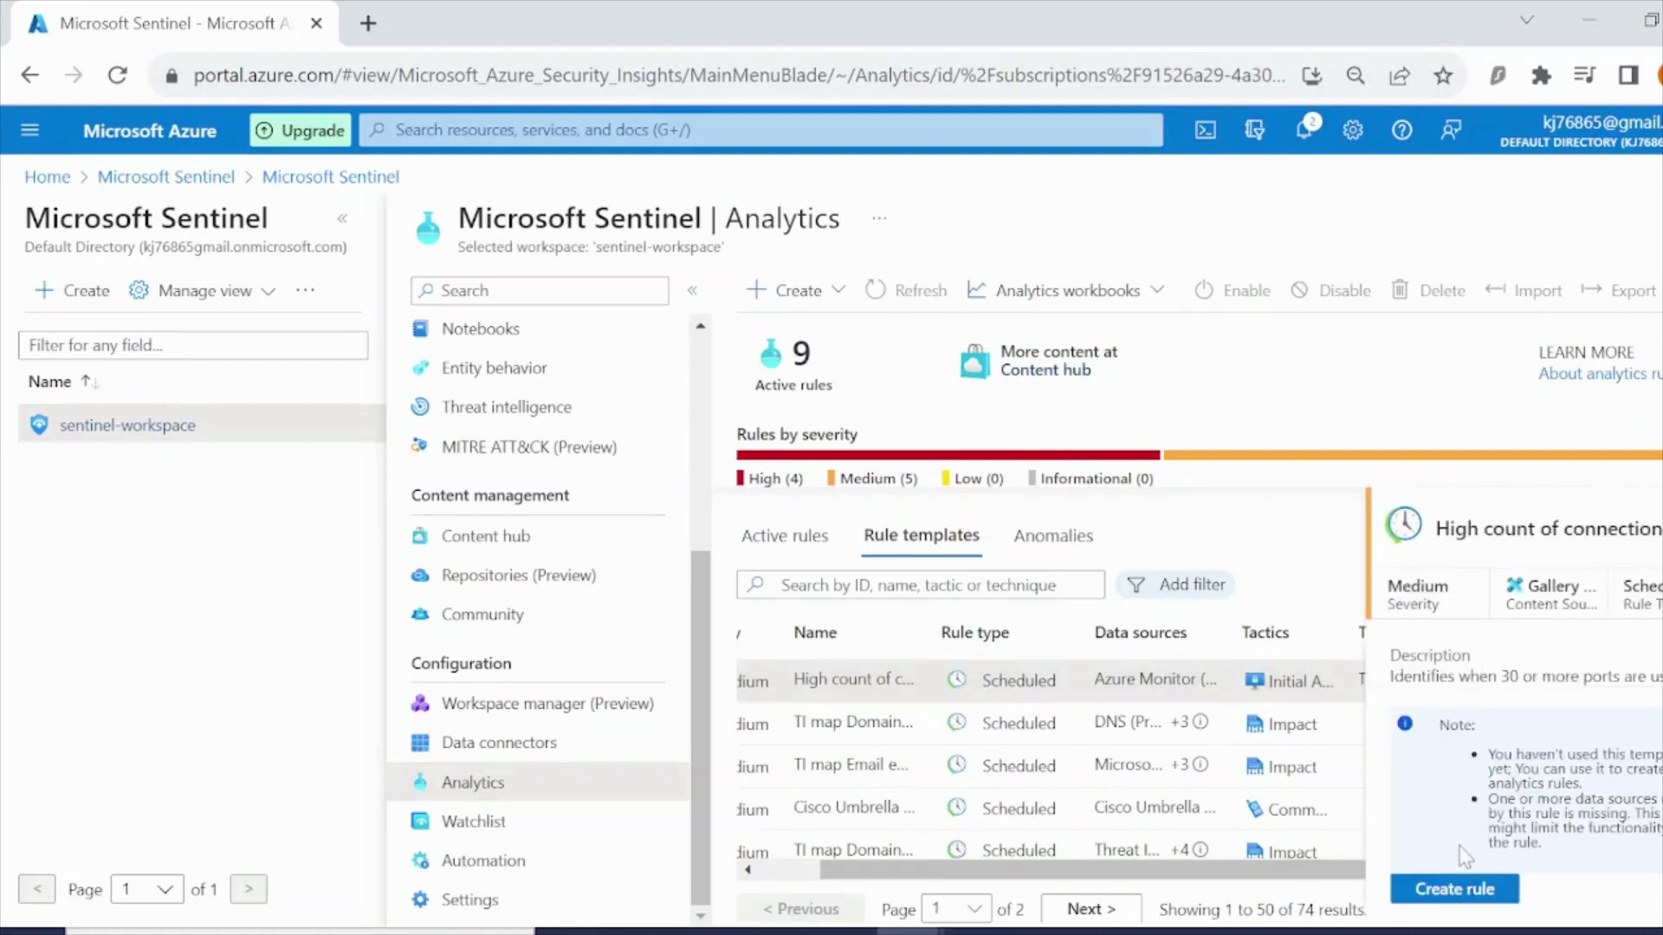
click(1498, 889)
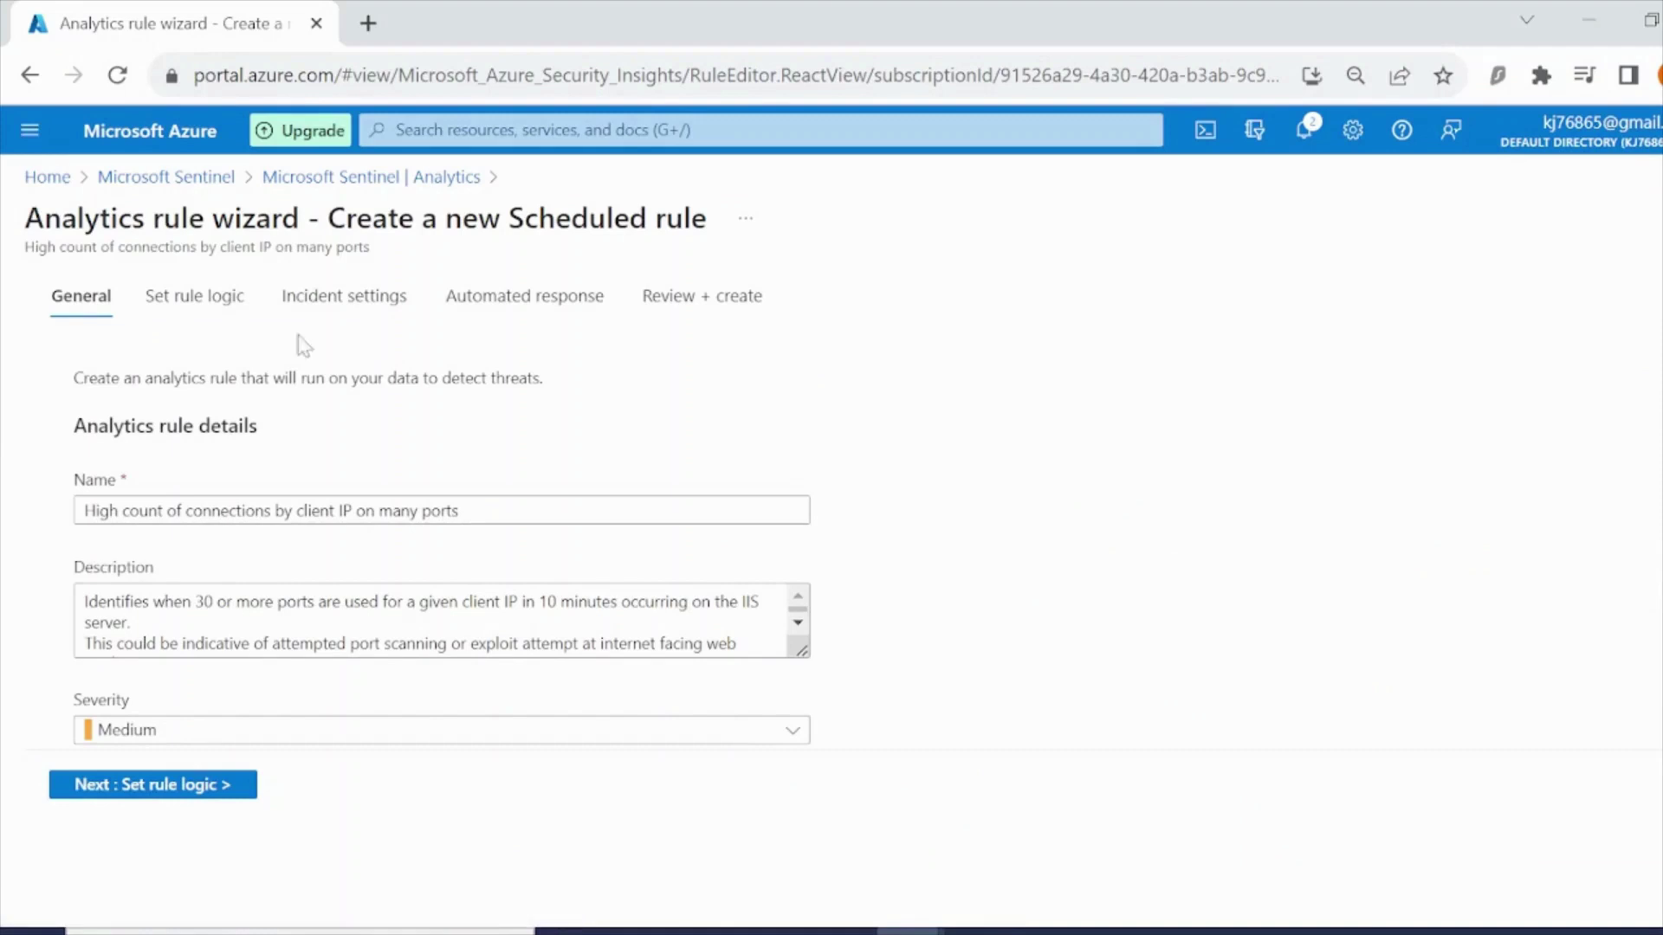
- Add "let PenTestIPaddresses = _GetWatchlist('PenTestIPaddresses') | project IPAddress;" to the rule query below the portThreshold declaration
click(208, 303)
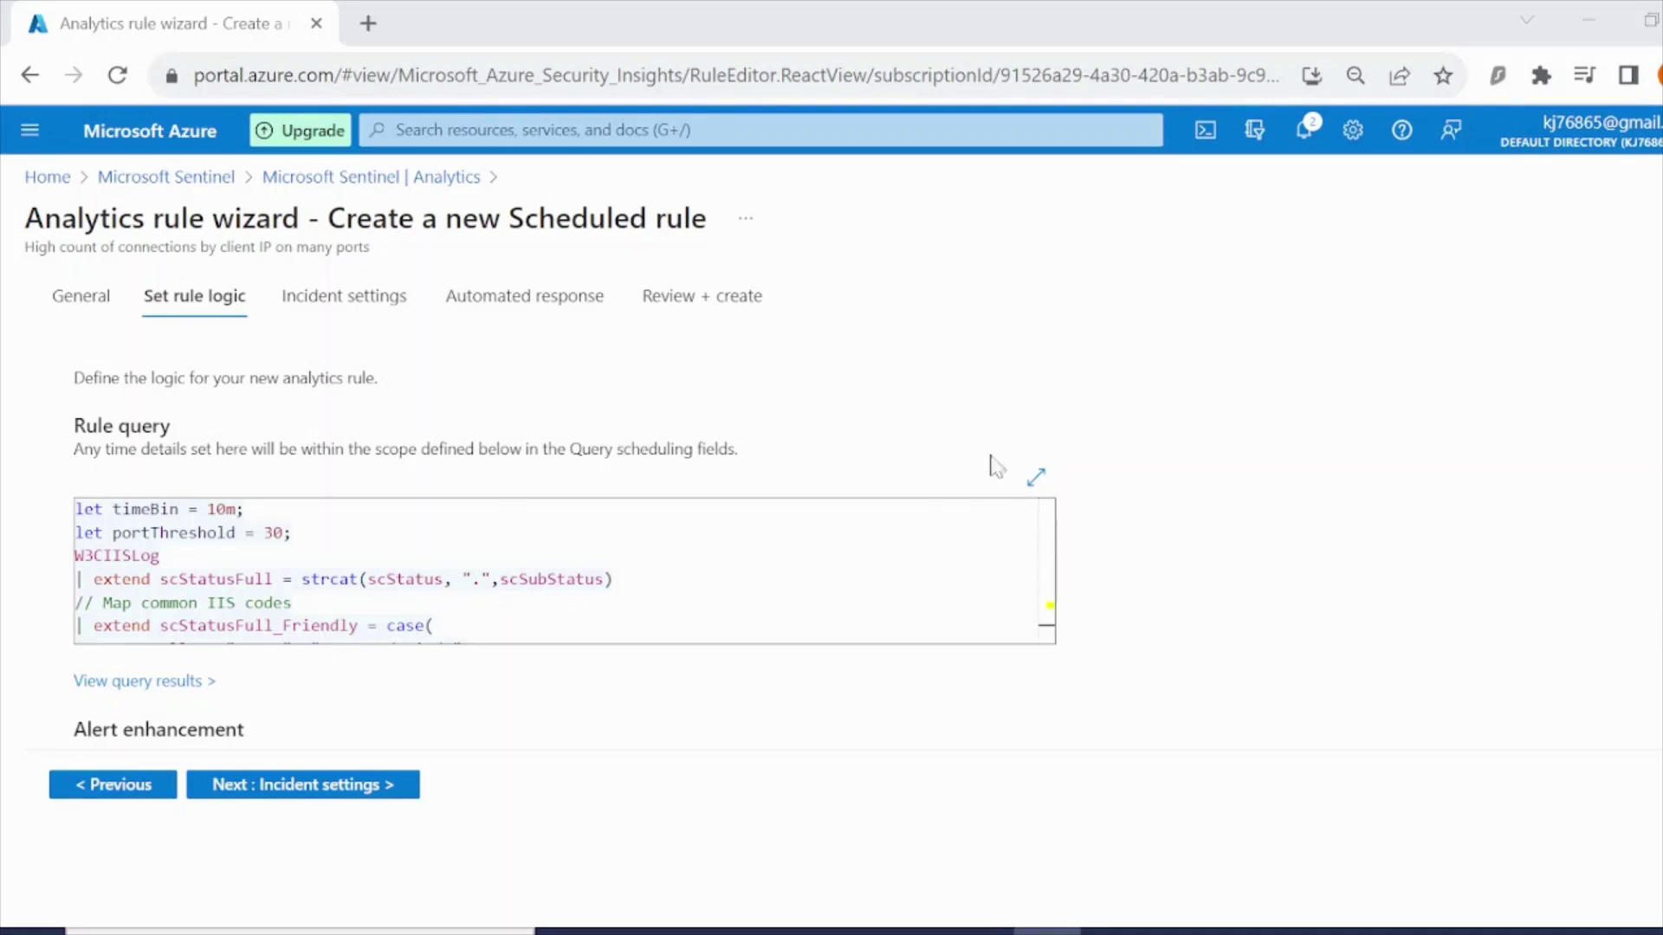
click(294, 533)
key(Return)
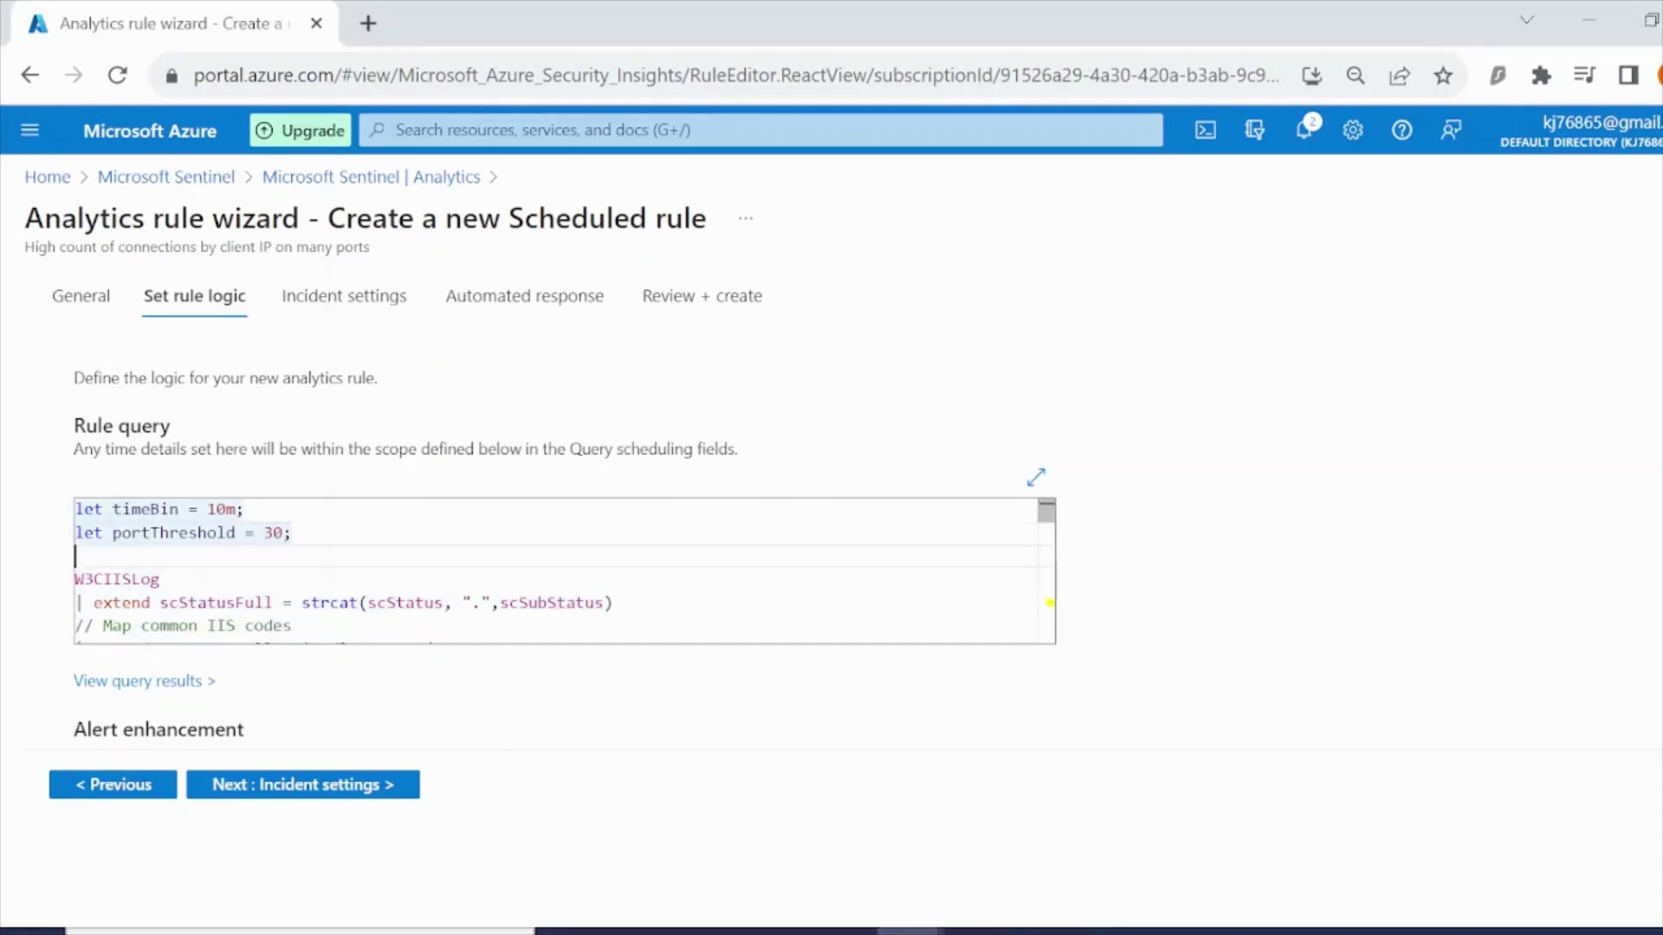
text(let PenTestIPaddresses = _GetWatchlist('PenTestIPaddresses') | project IPAddress;)
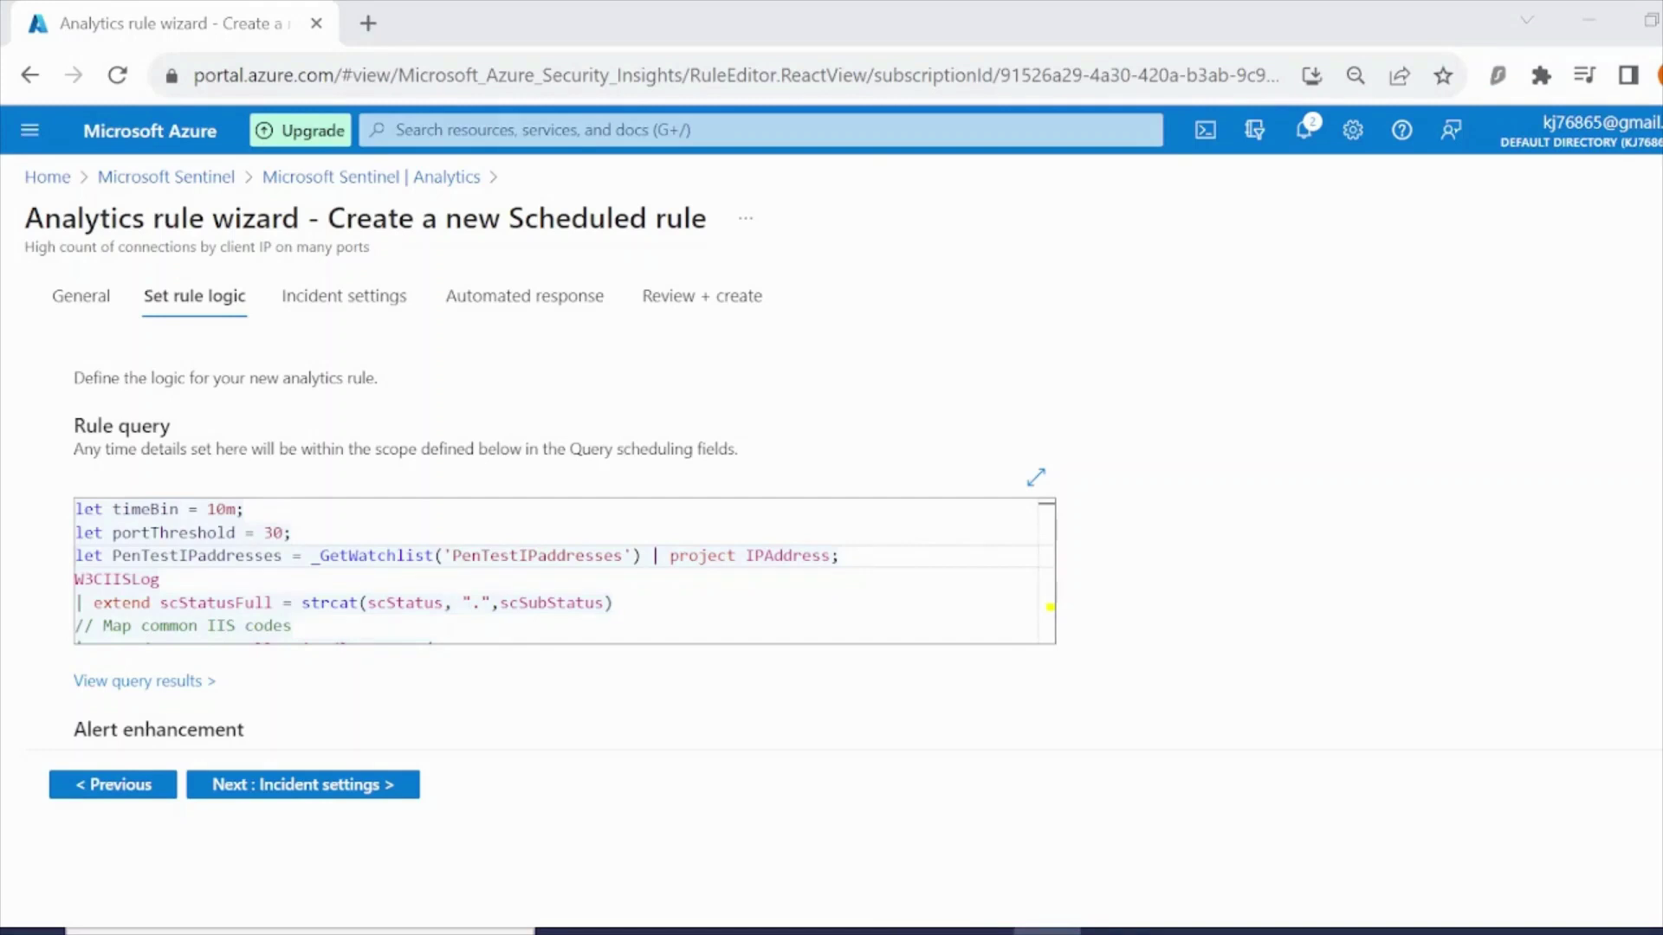
- Add the line "| where cIP in (PenTestIPaddresses)" to the rule query directly below the portThreshold filter
scroll(1044, 528, down, 5)
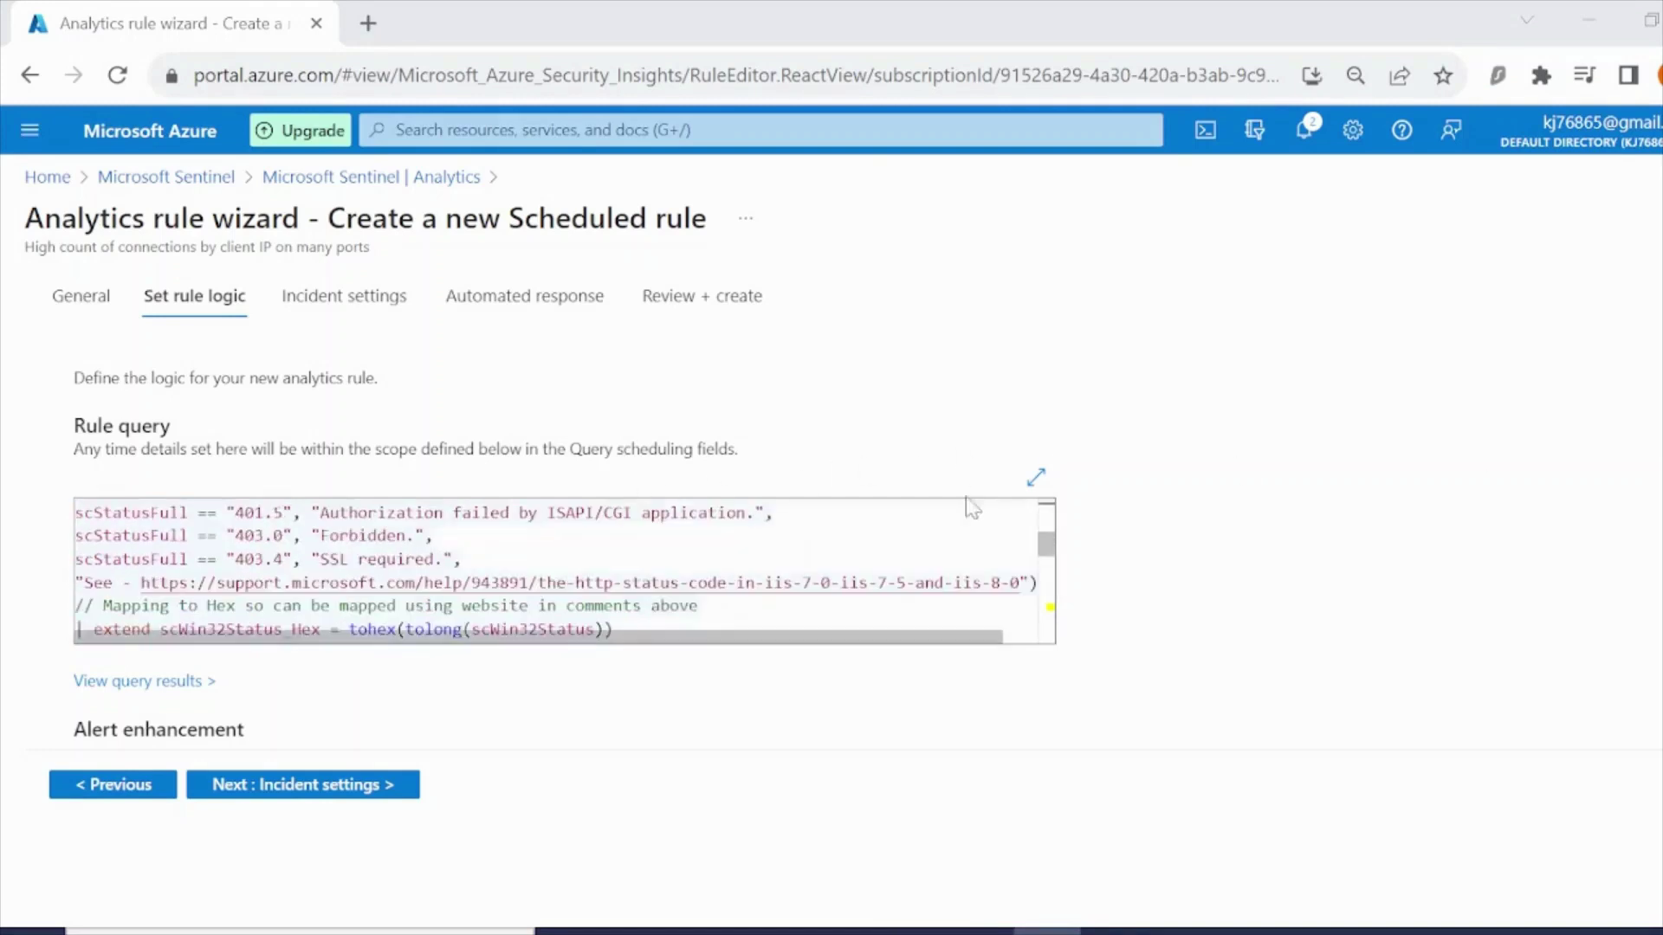
scroll(996, 563, down, 10)
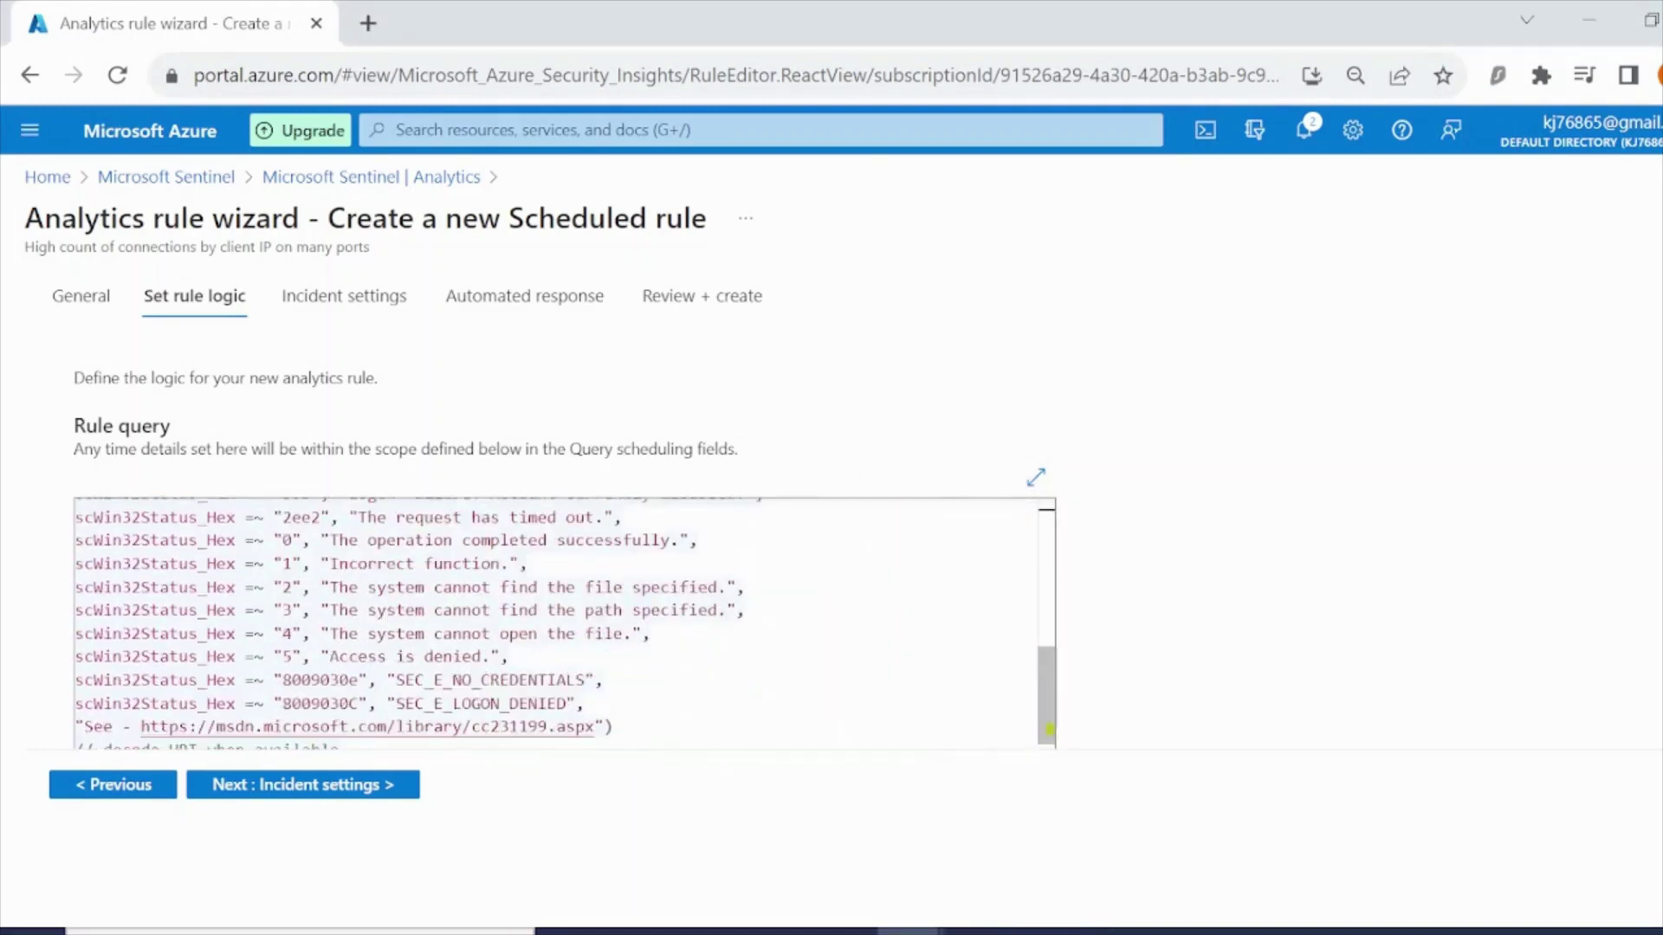
scroll(567, 624, down, 2)
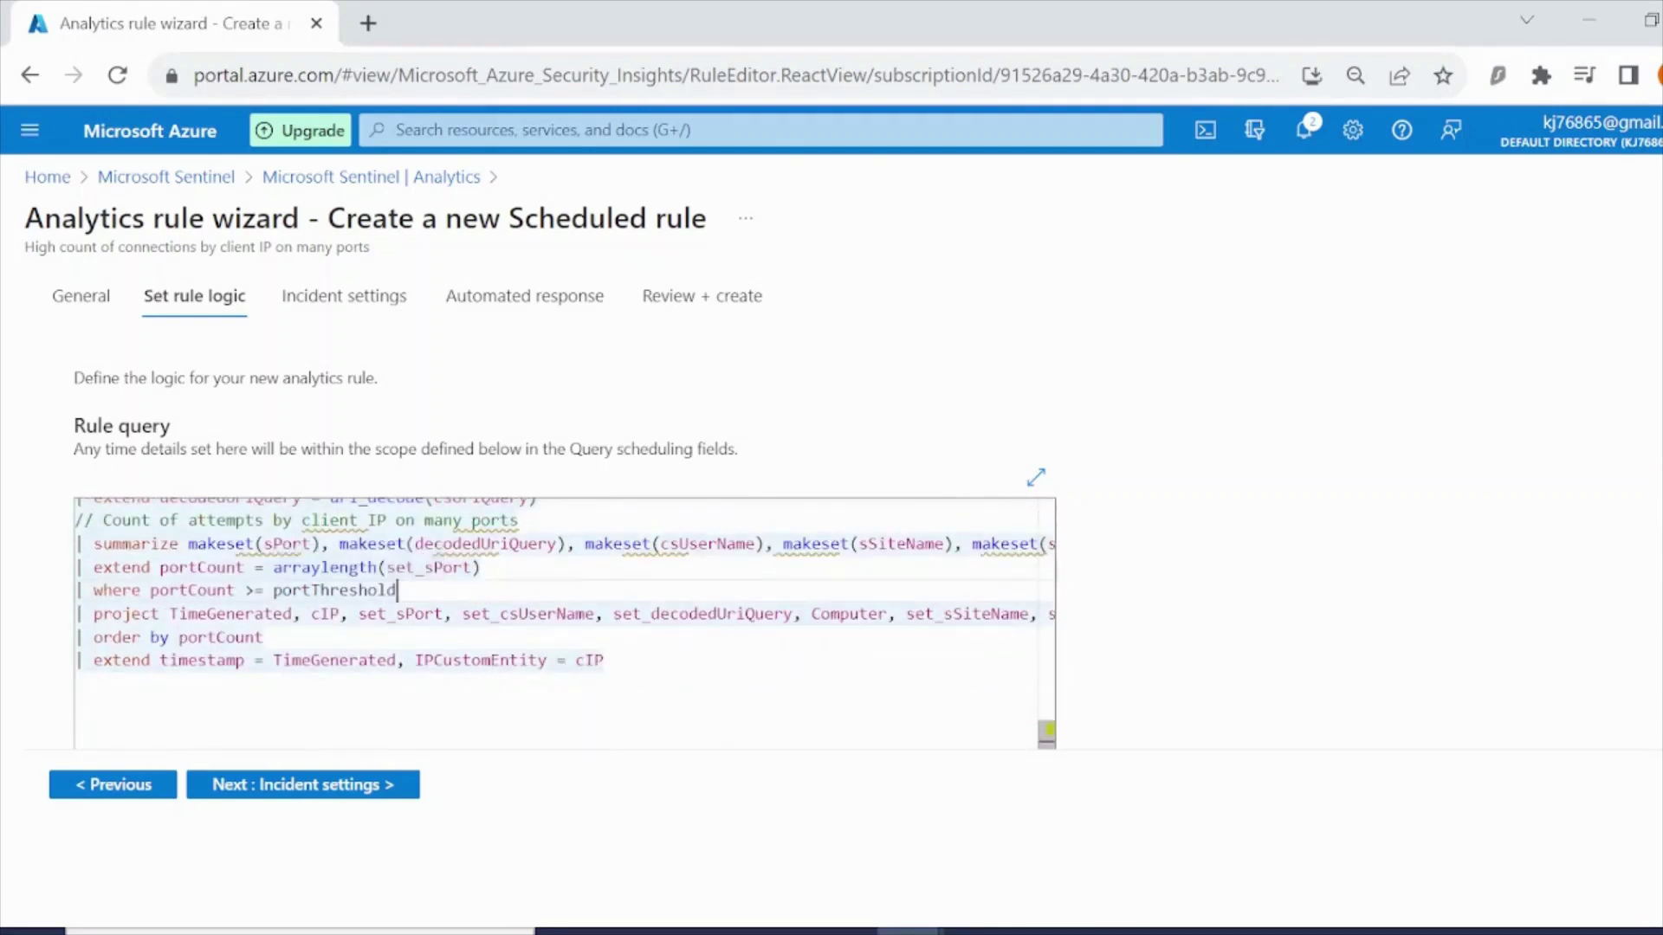
double_click(335, 590)
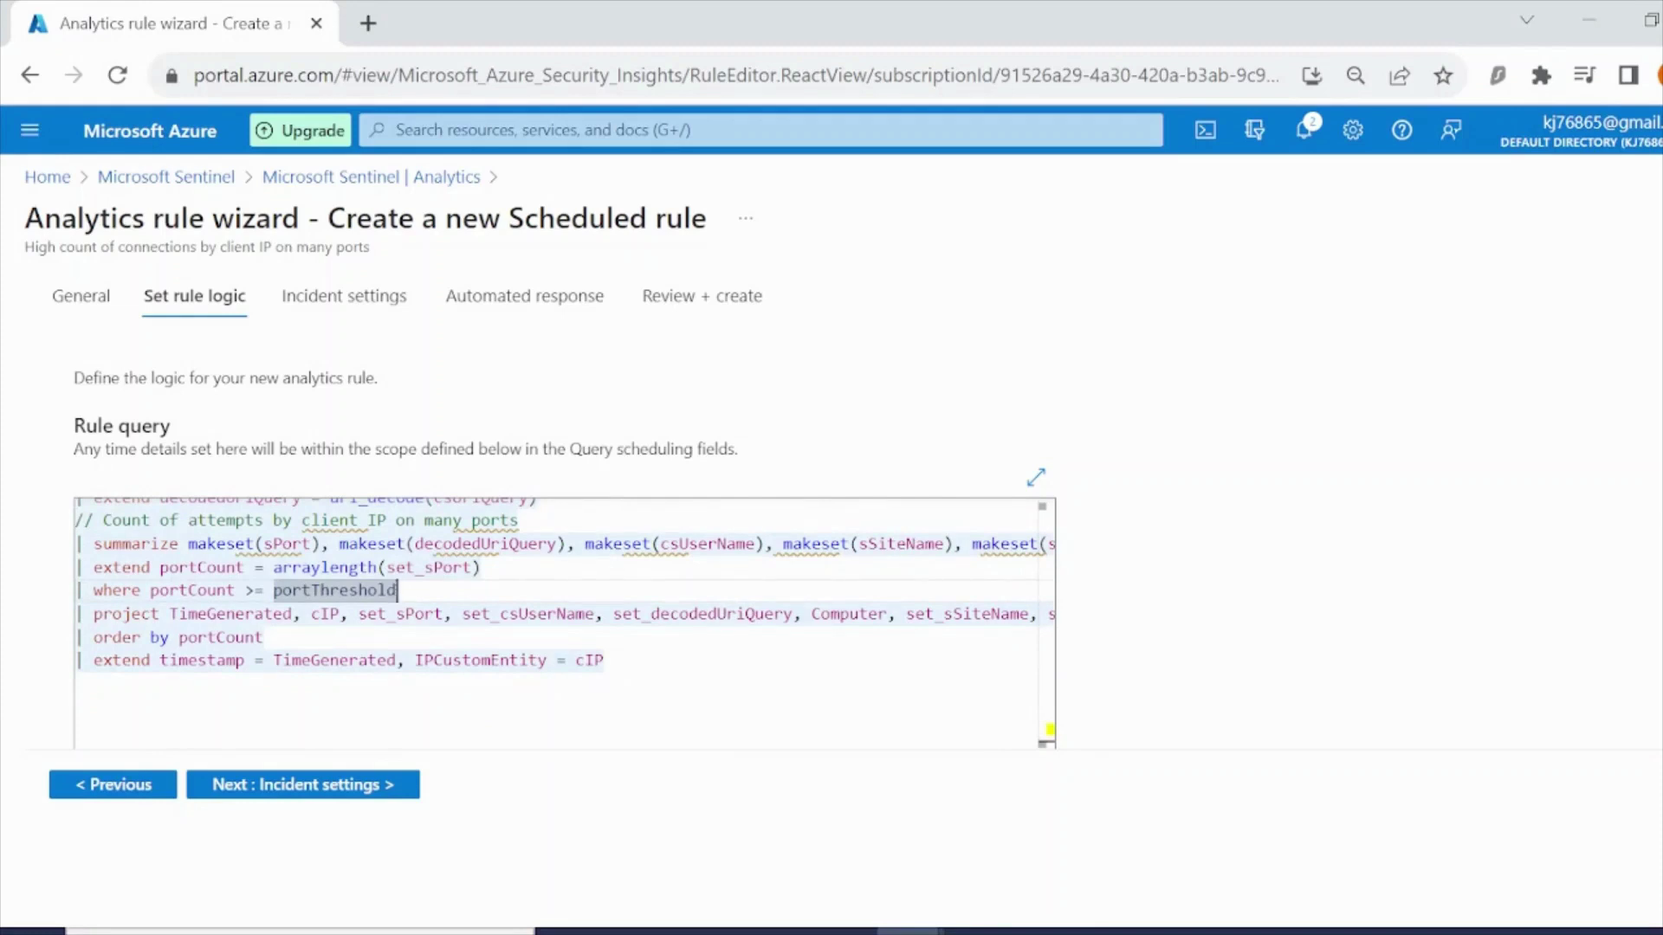
key(End)
key(Return)
text(| where cIP in (PenTestIPaddresses))
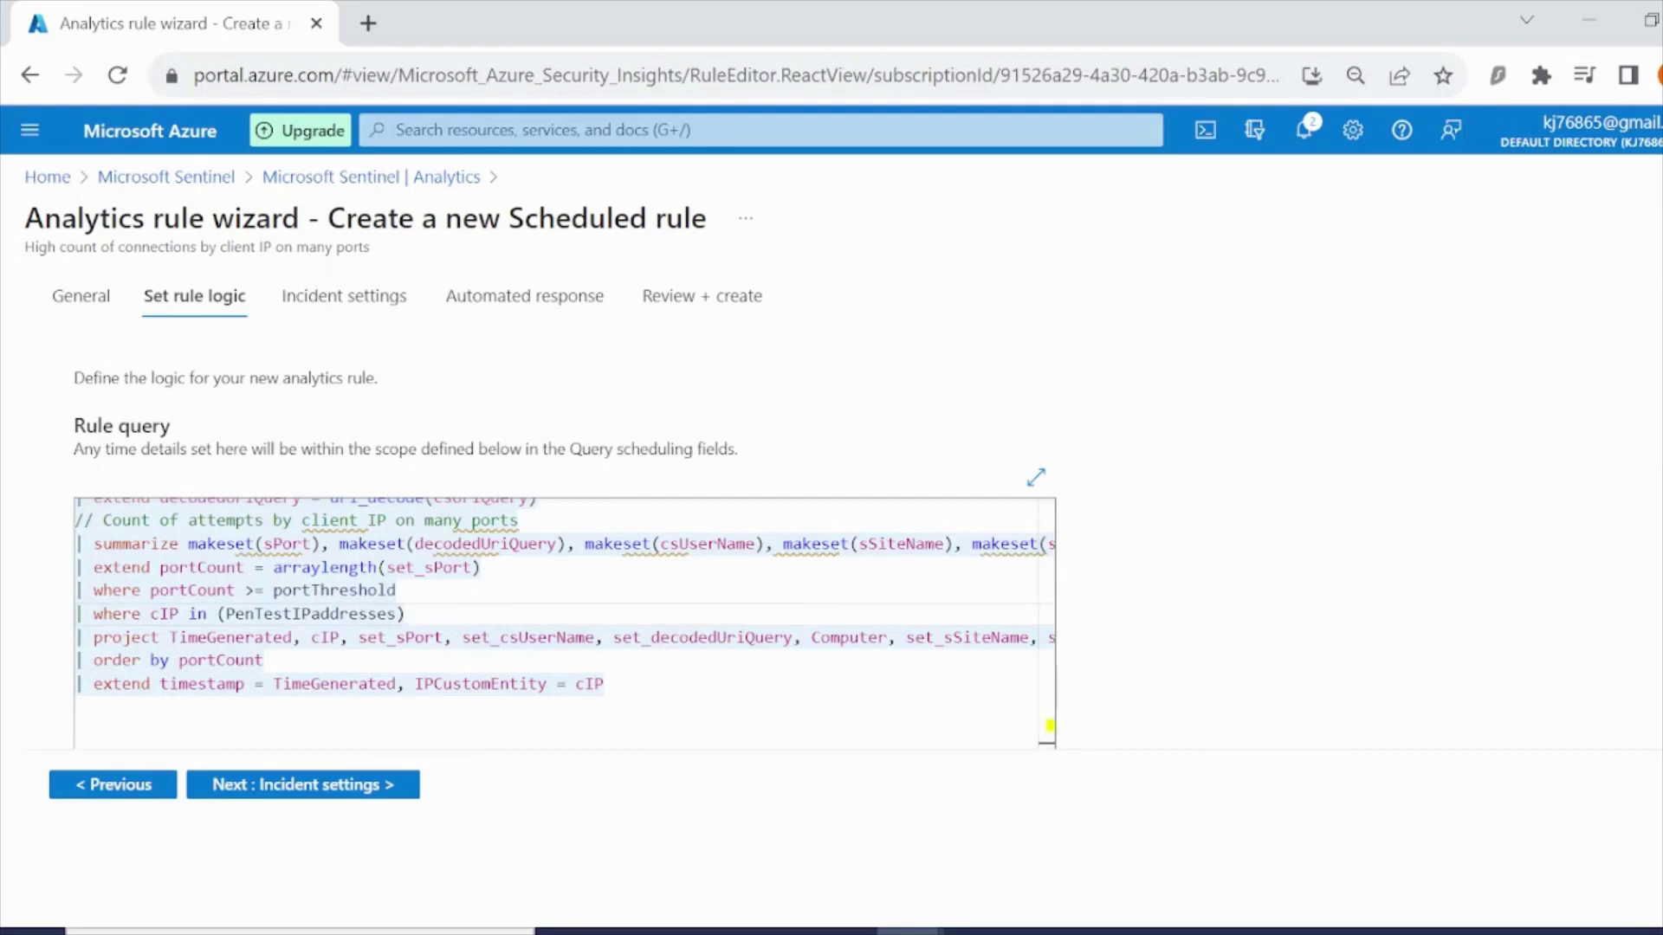
- View the rule query's results in Logs, run the query again, and return to editing the alert
scroll(1046, 732, down, 5)
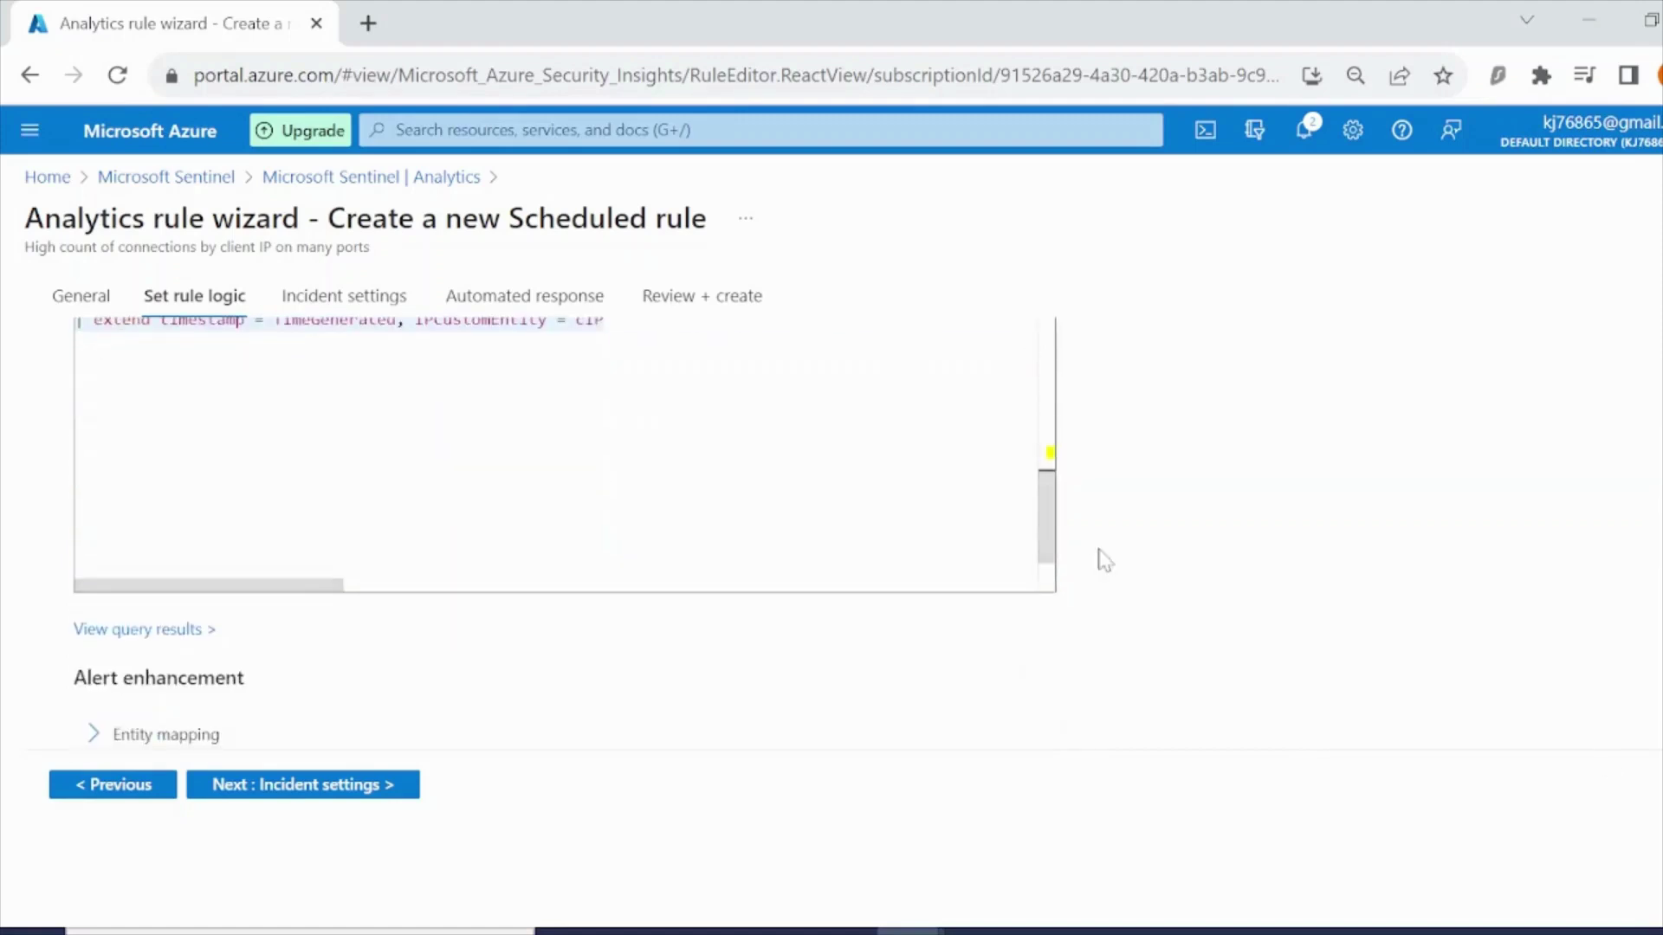
click(91, 630)
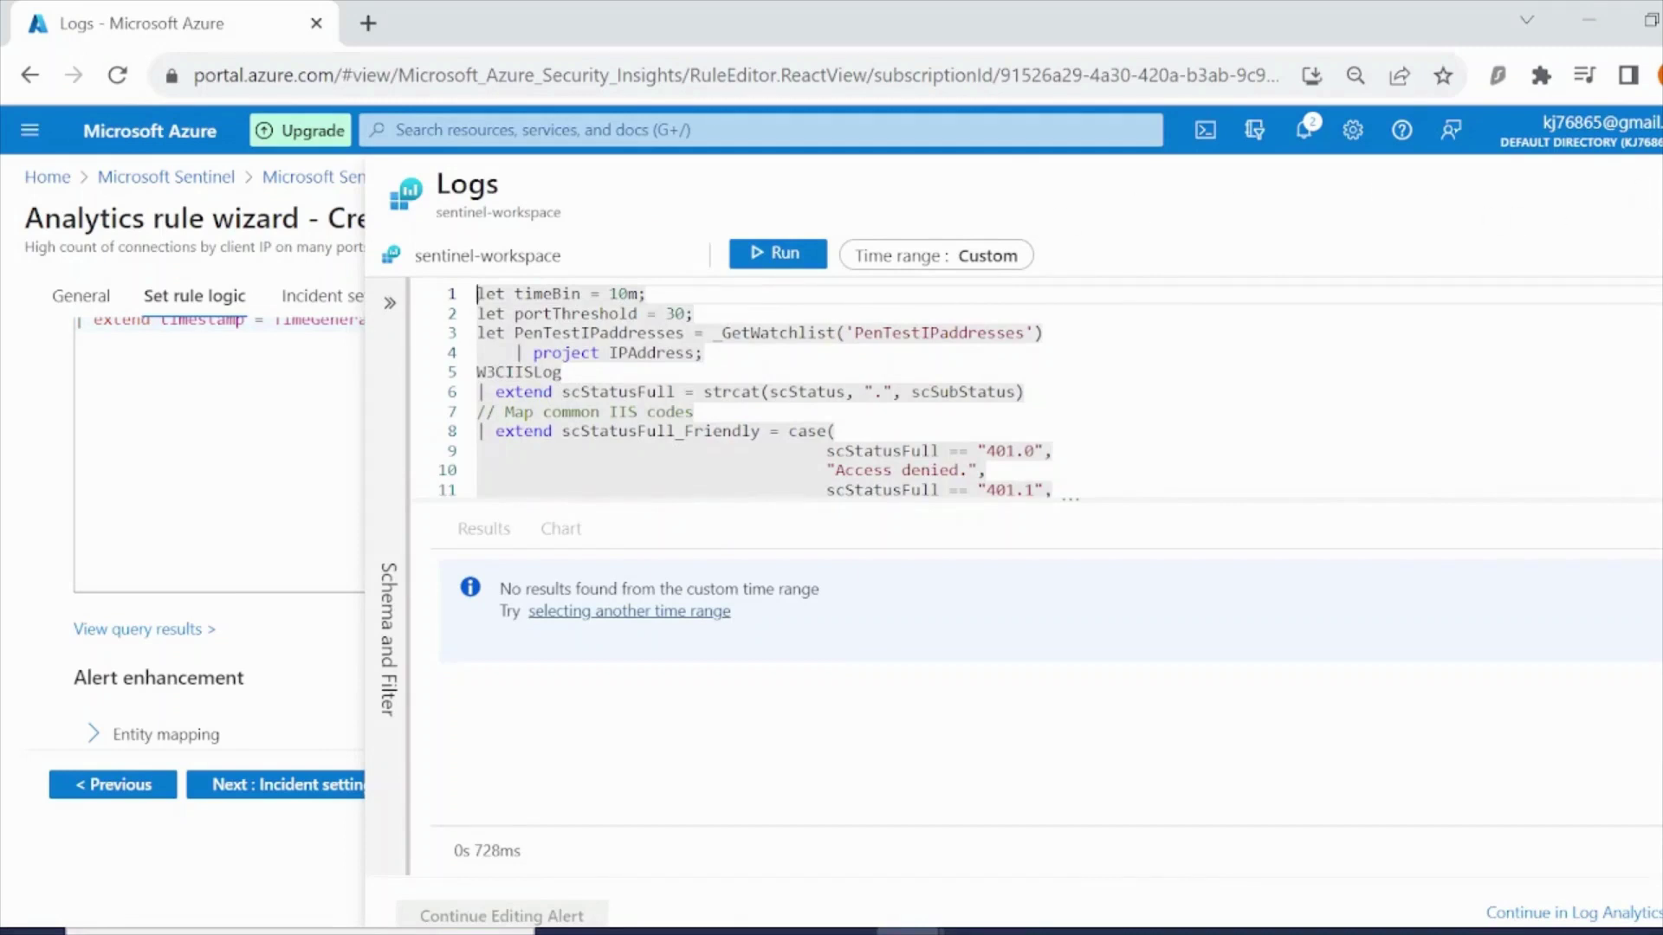
click(1654, 184)
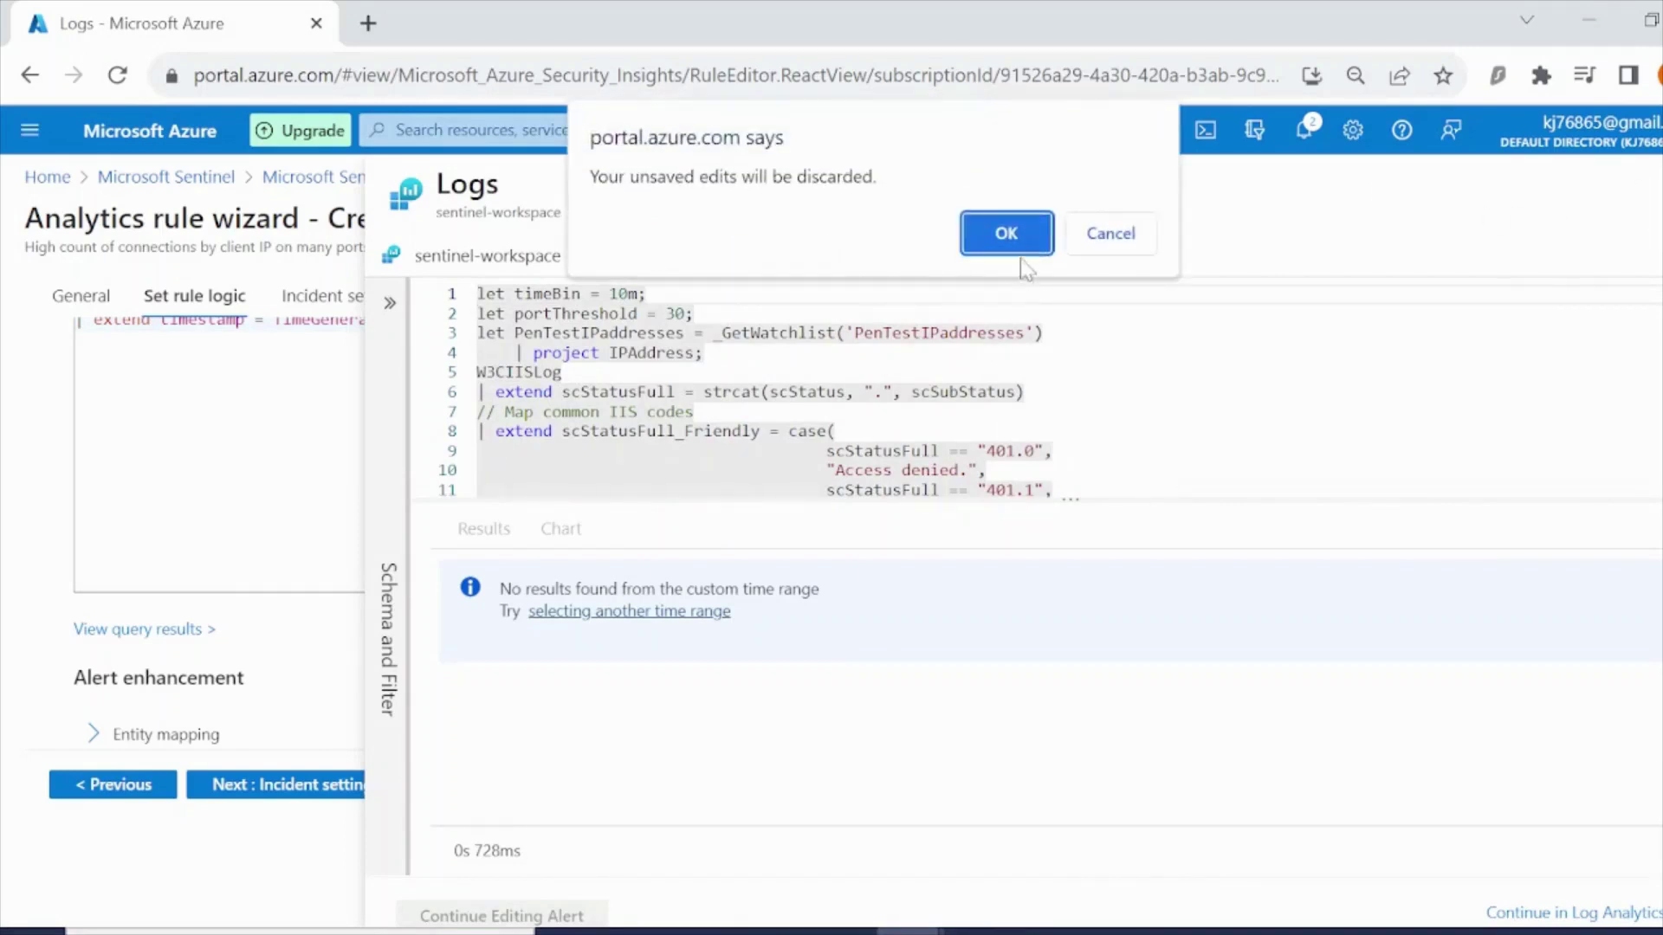
click(1104, 247)
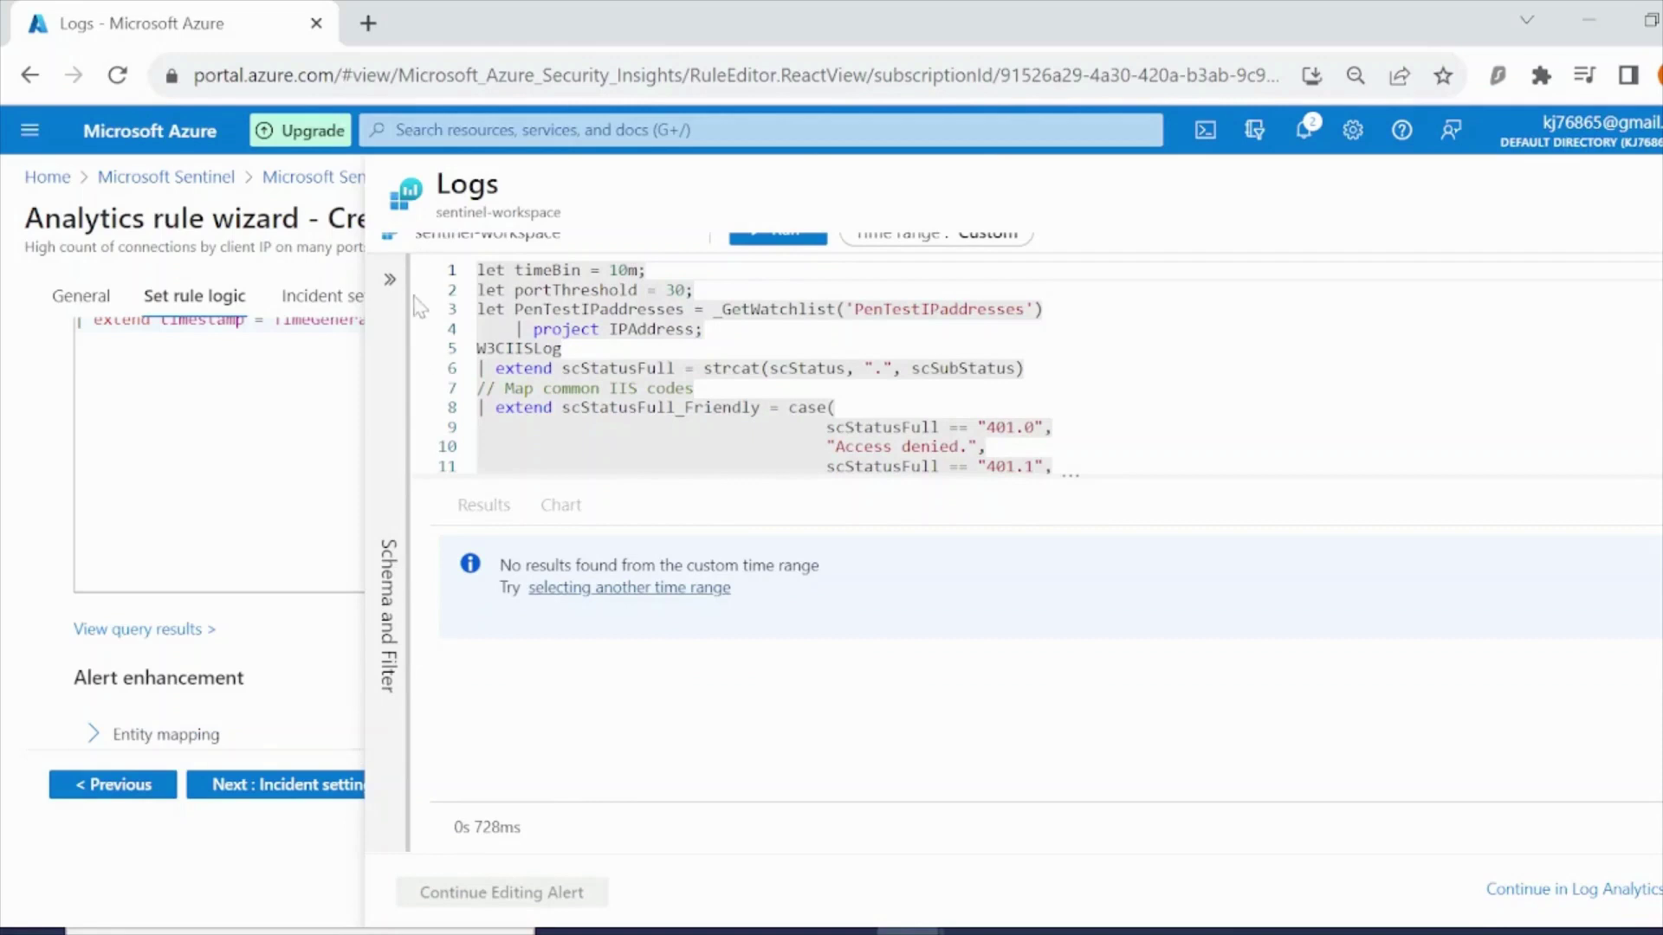
click(389, 279)
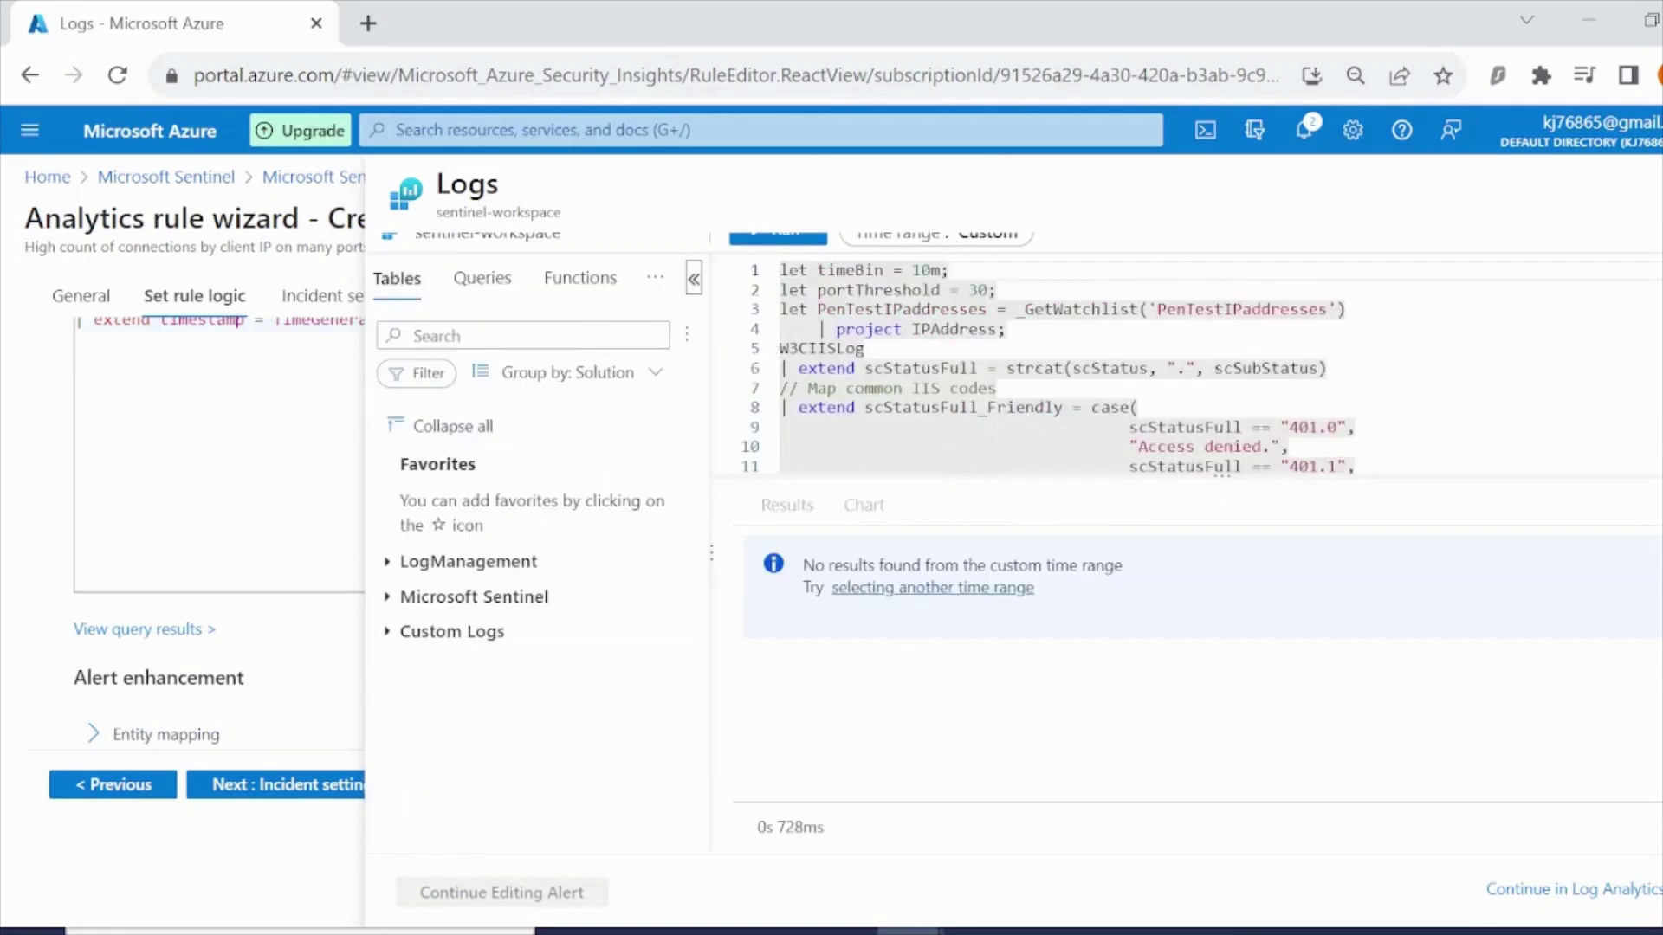
click(763, 239)
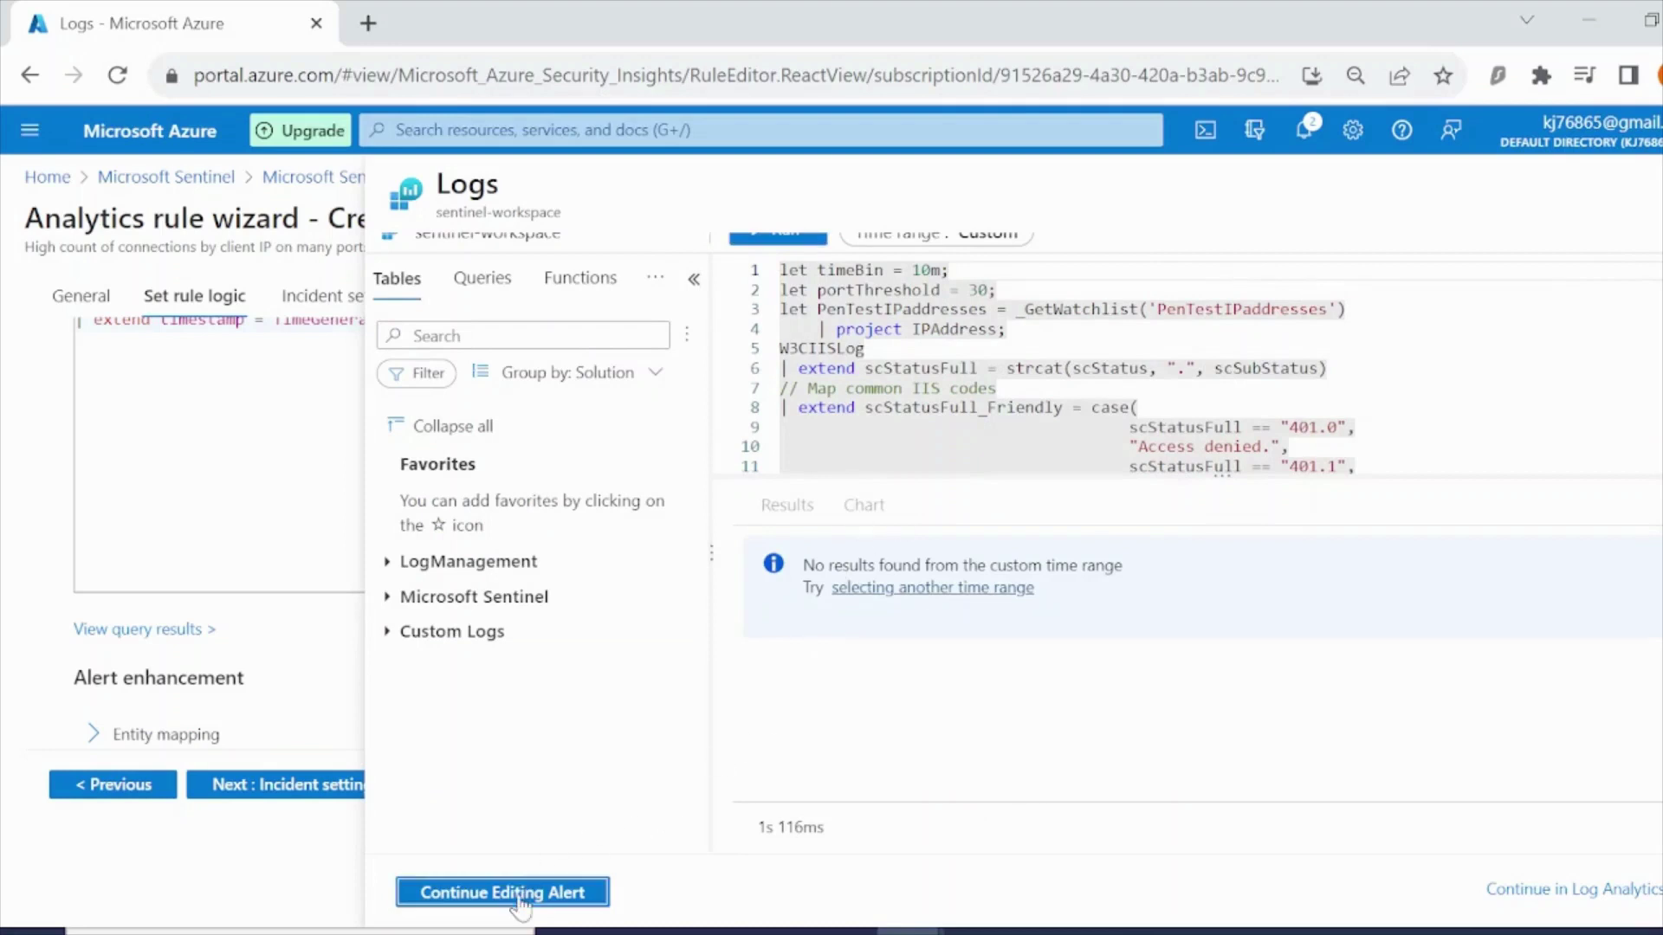
click(578, 879)
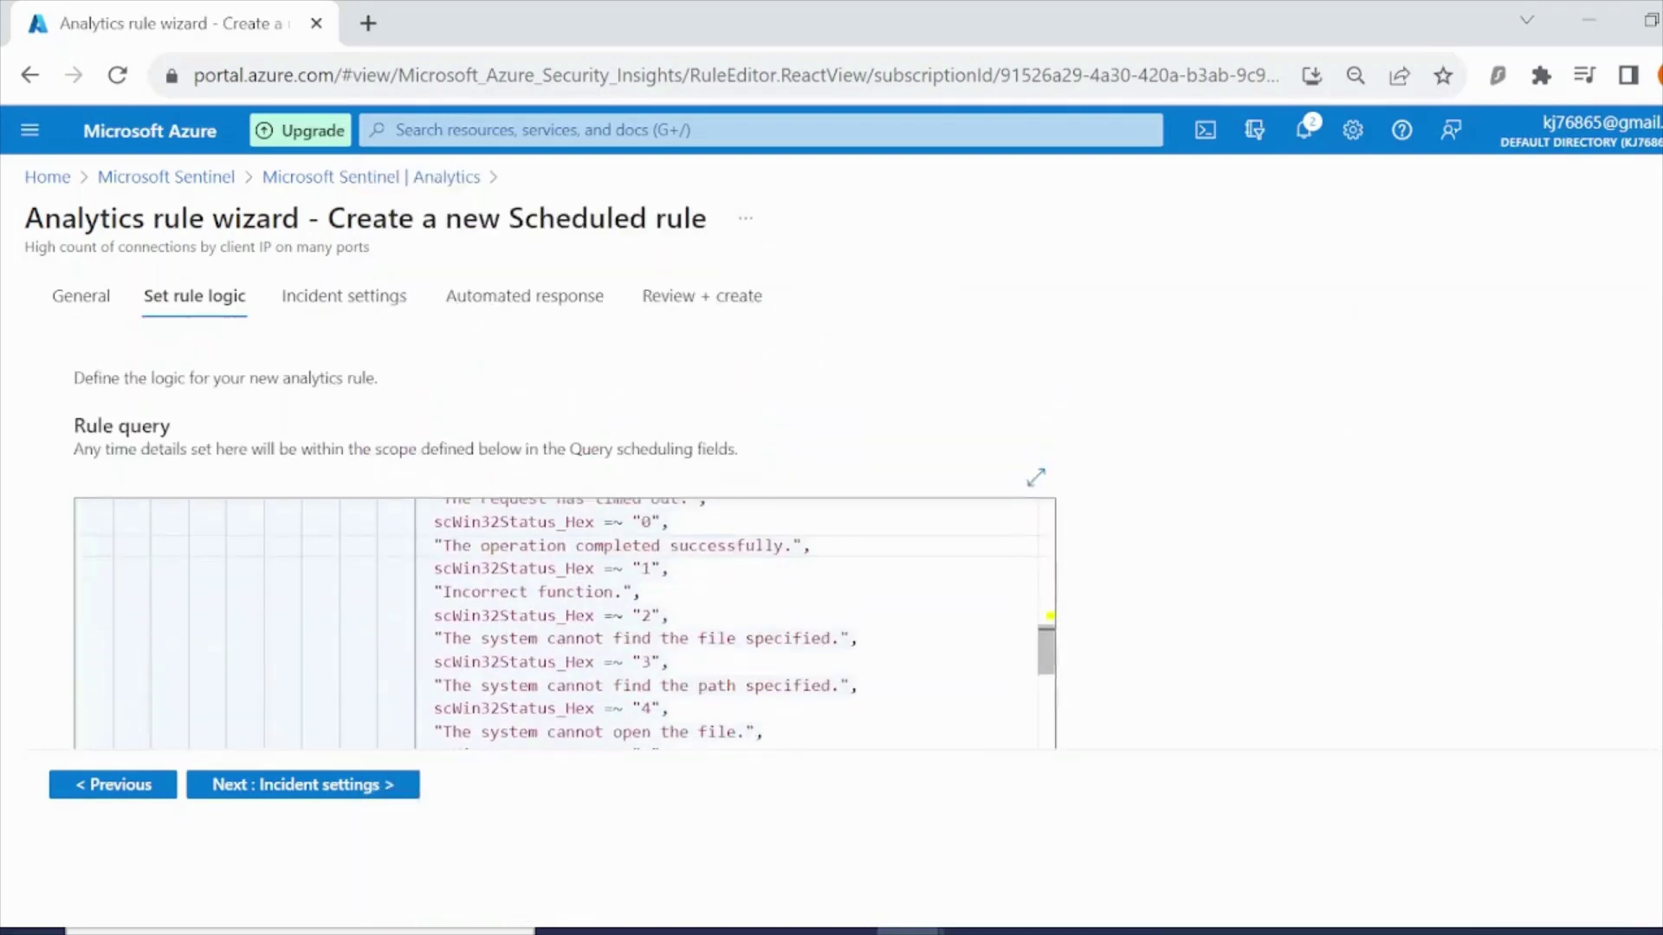
- Review the query scheduling, incident settings and automated response without changing them, and validate and save the analytics rule
scroll(442, 484, down, 10)
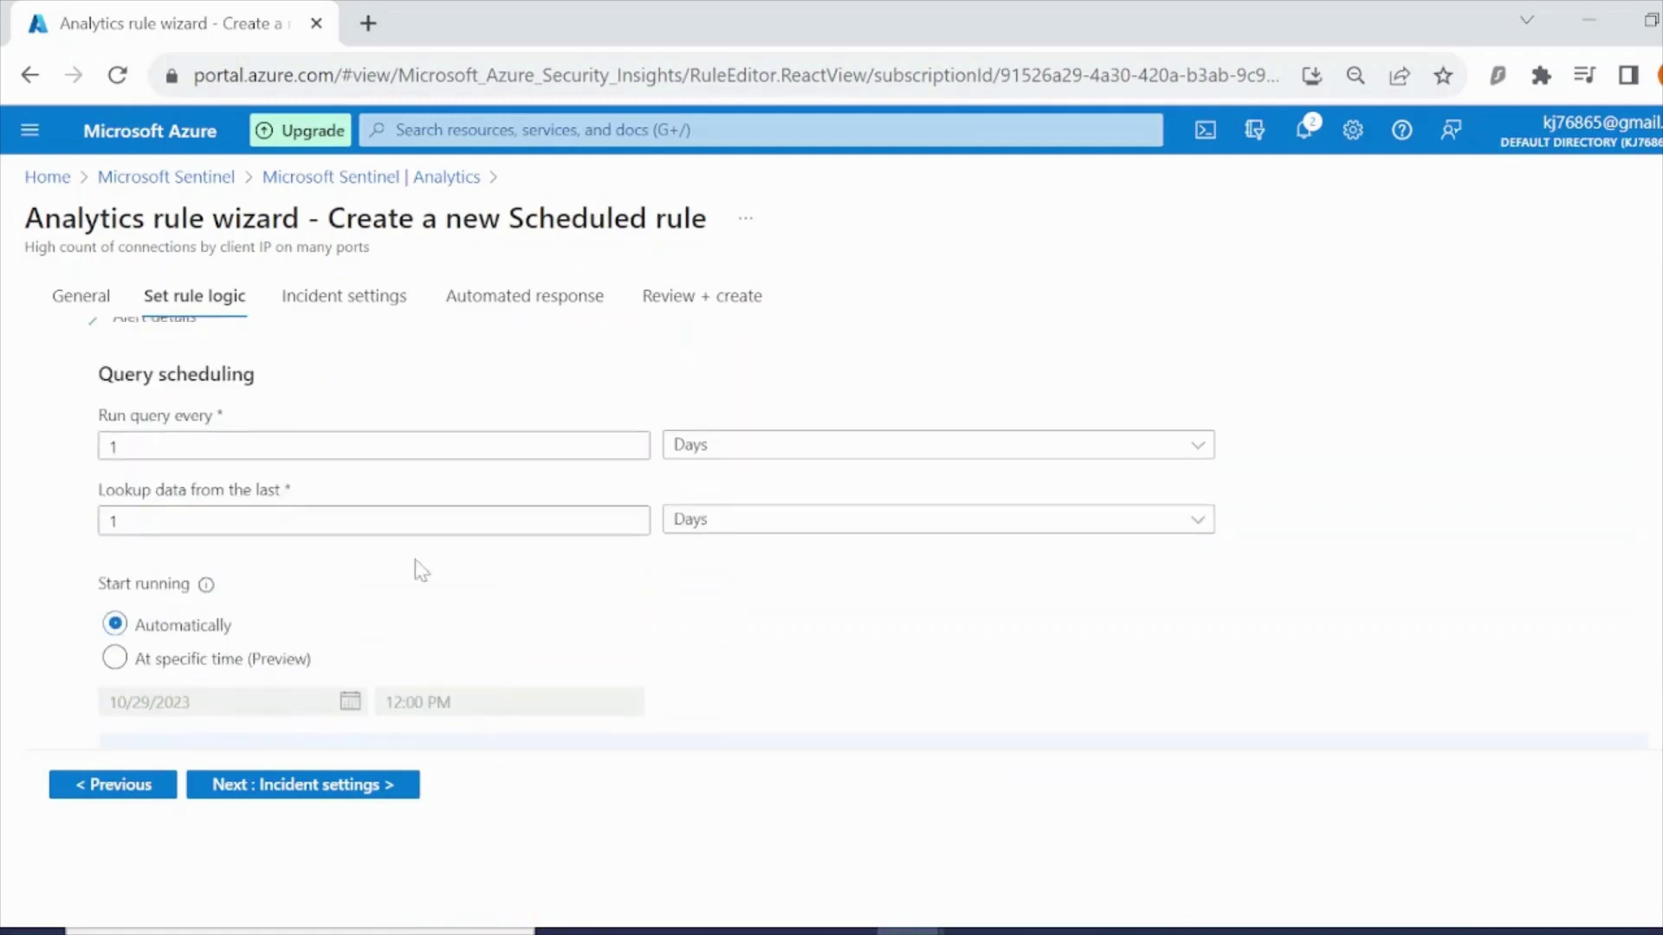
scroll(368, 567, up, 2)
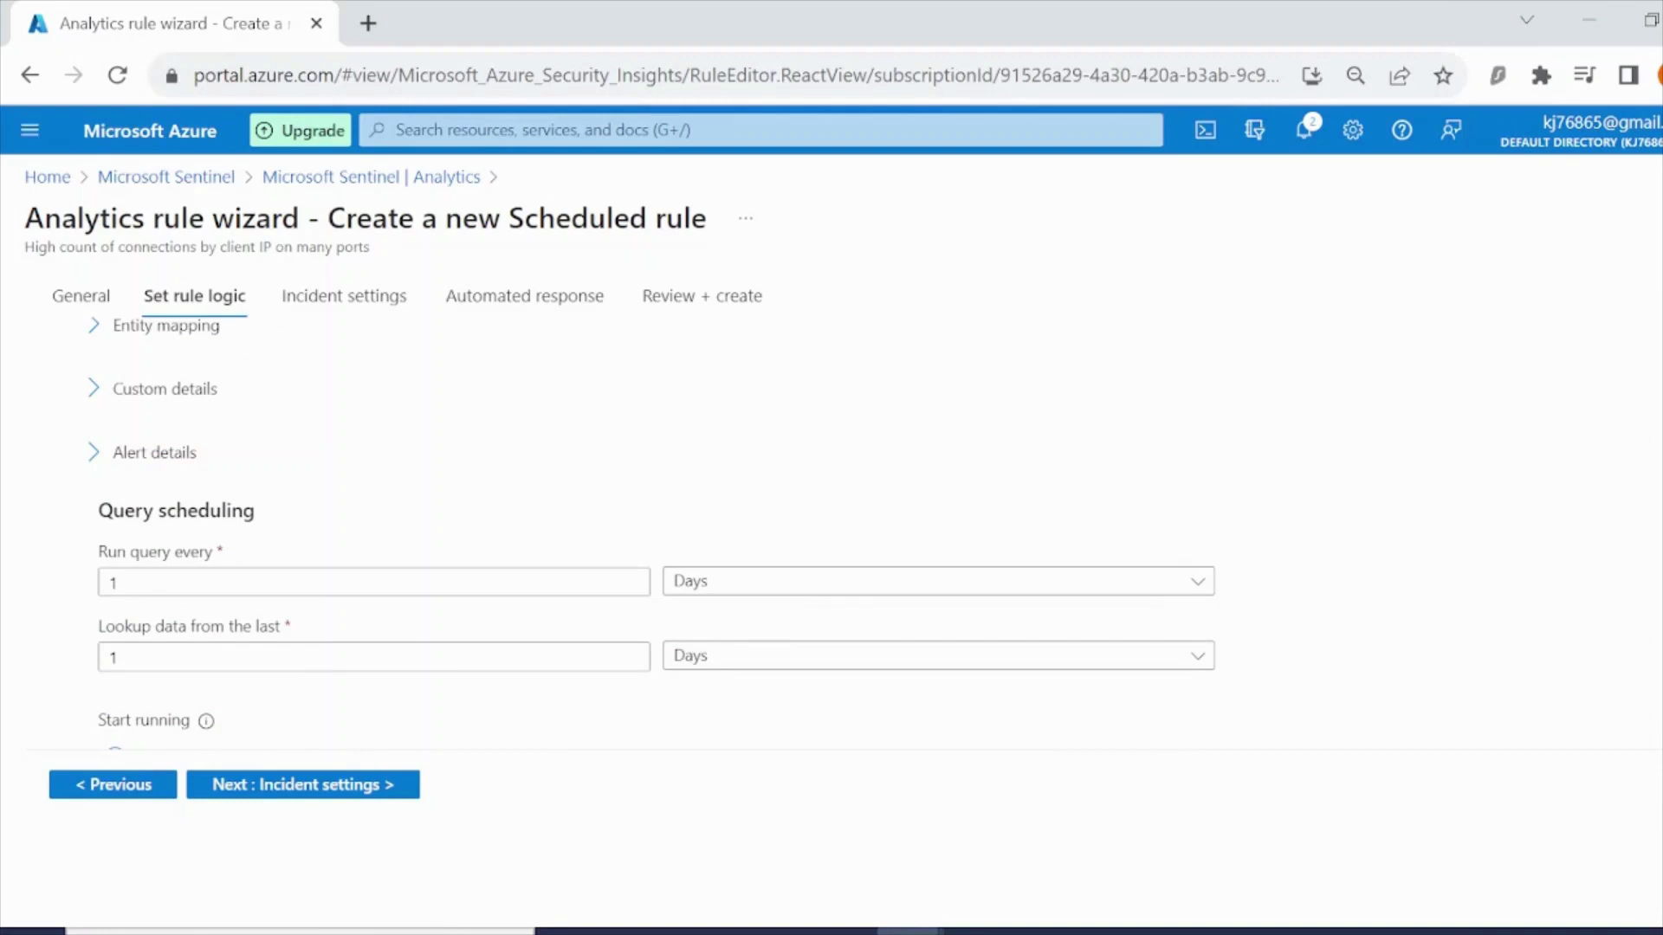
scroll(386, 694, up, 5)
click(512, 303)
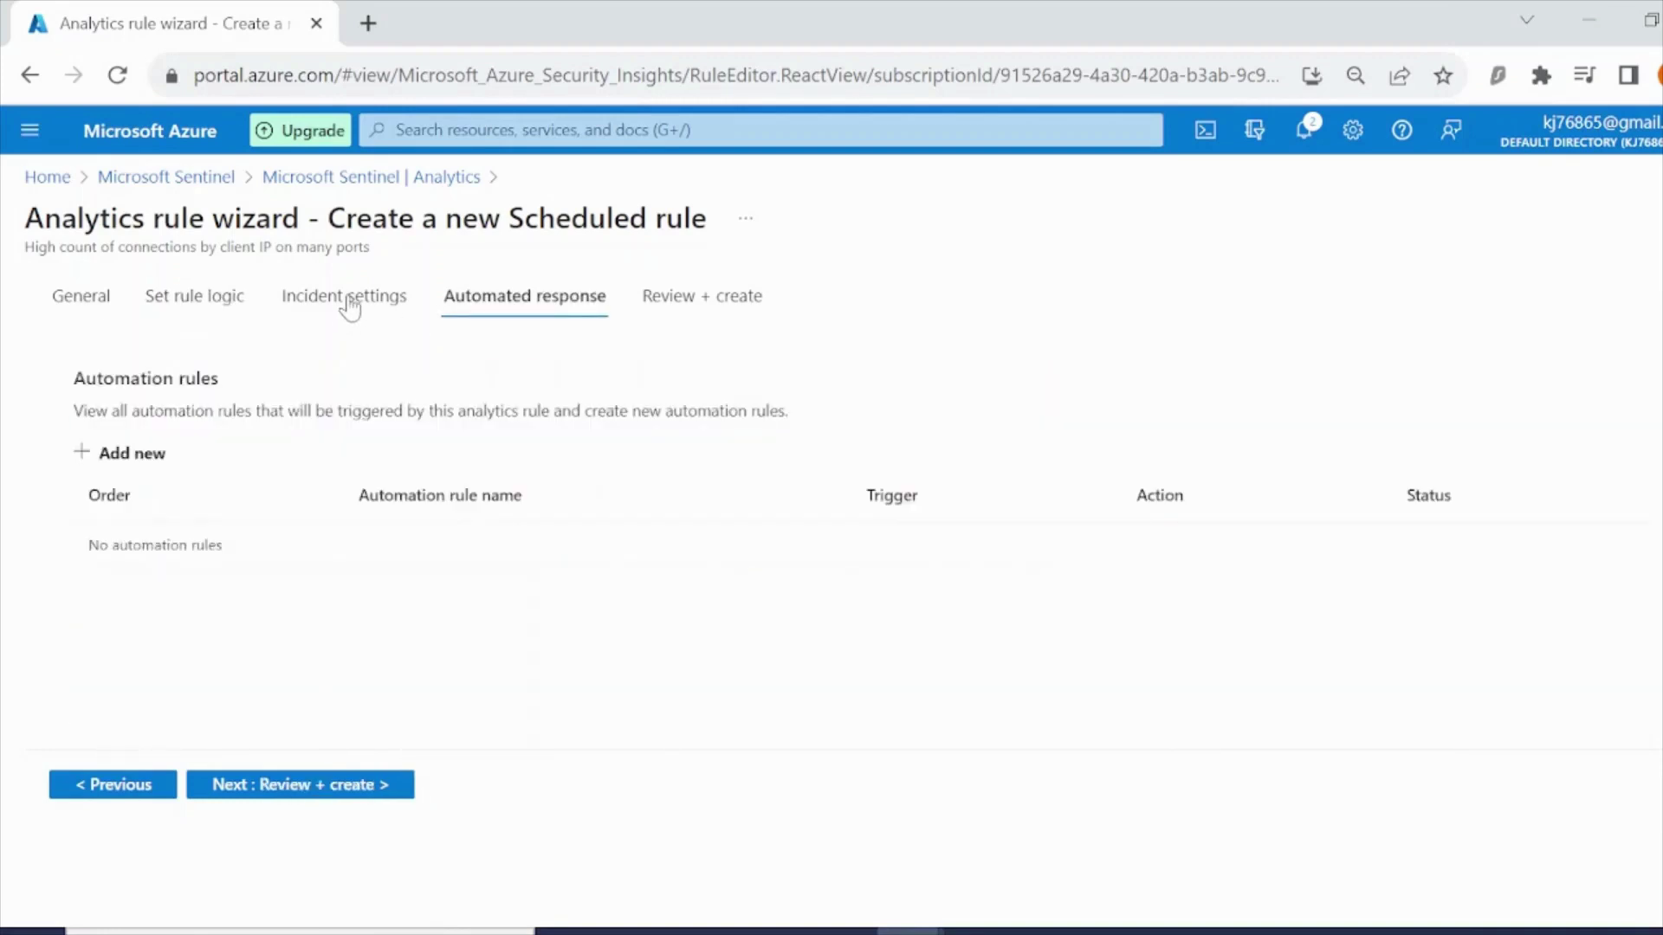
click(351, 303)
scroll(481, 541, down, 5)
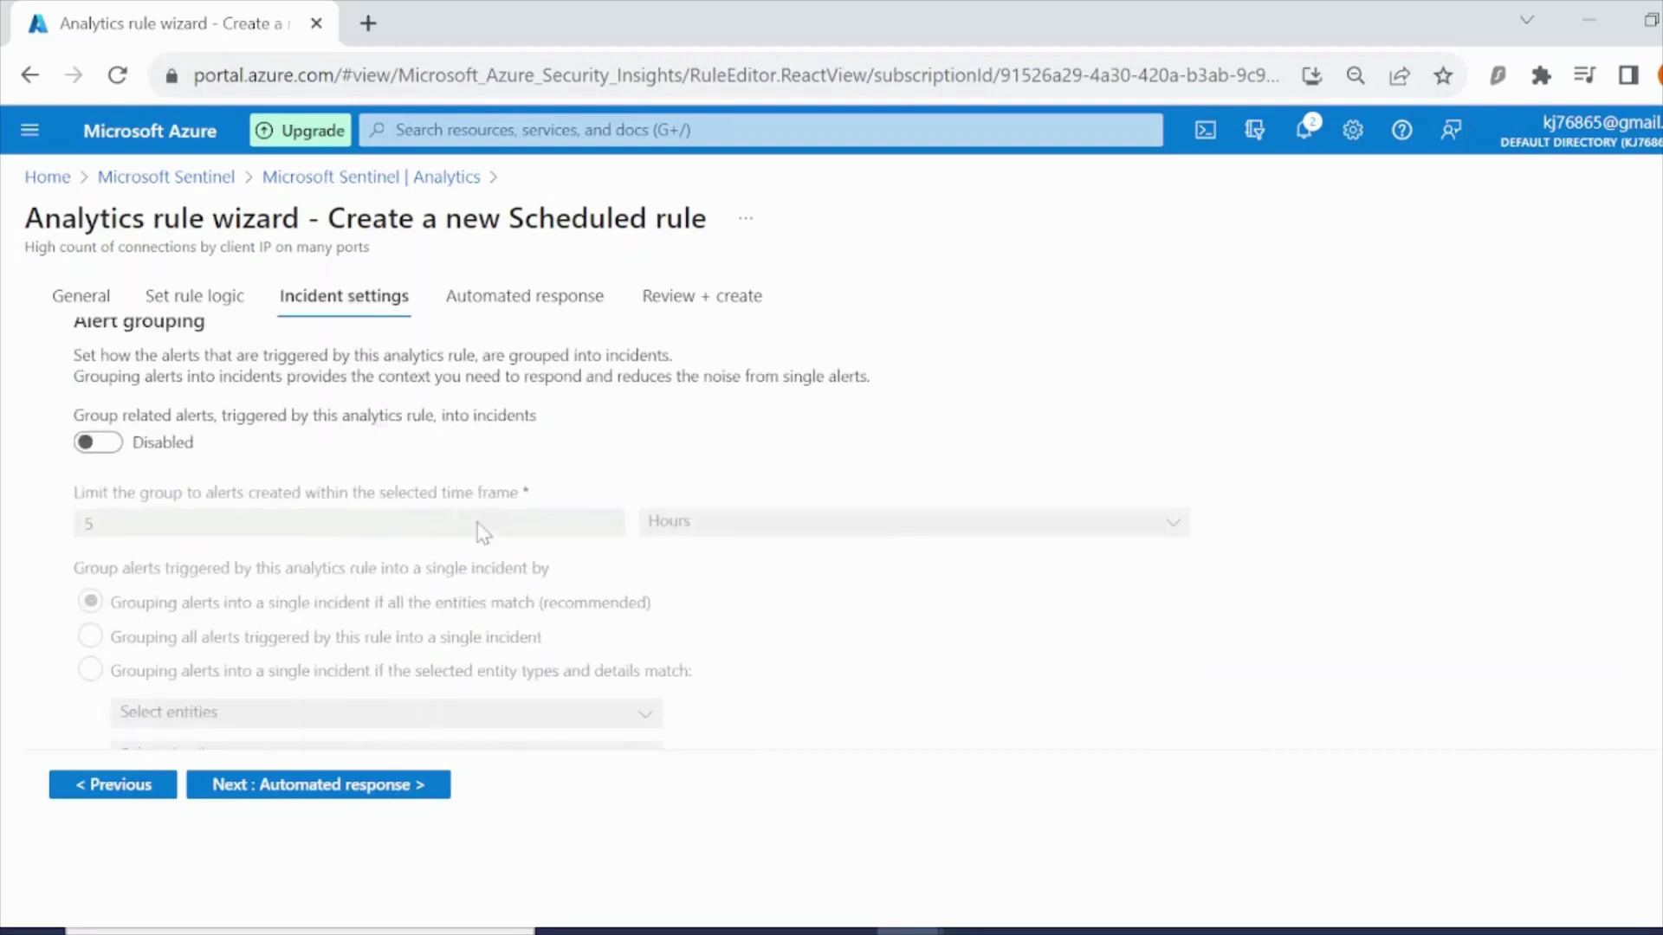
click(522, 313)
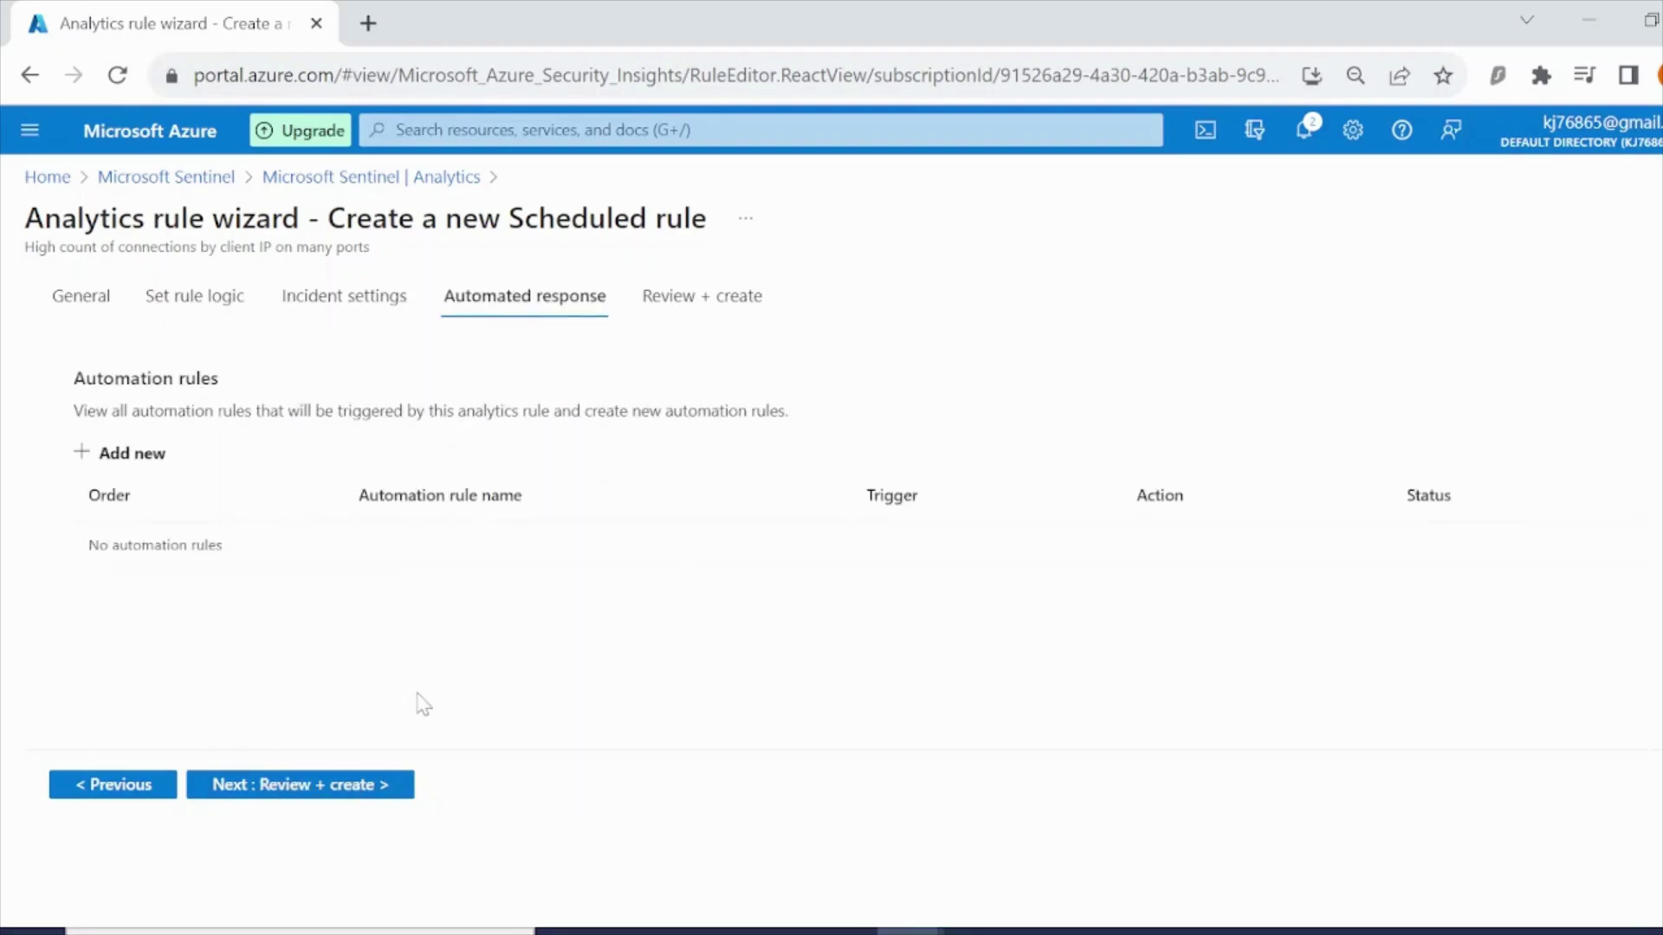
click(382, 785)
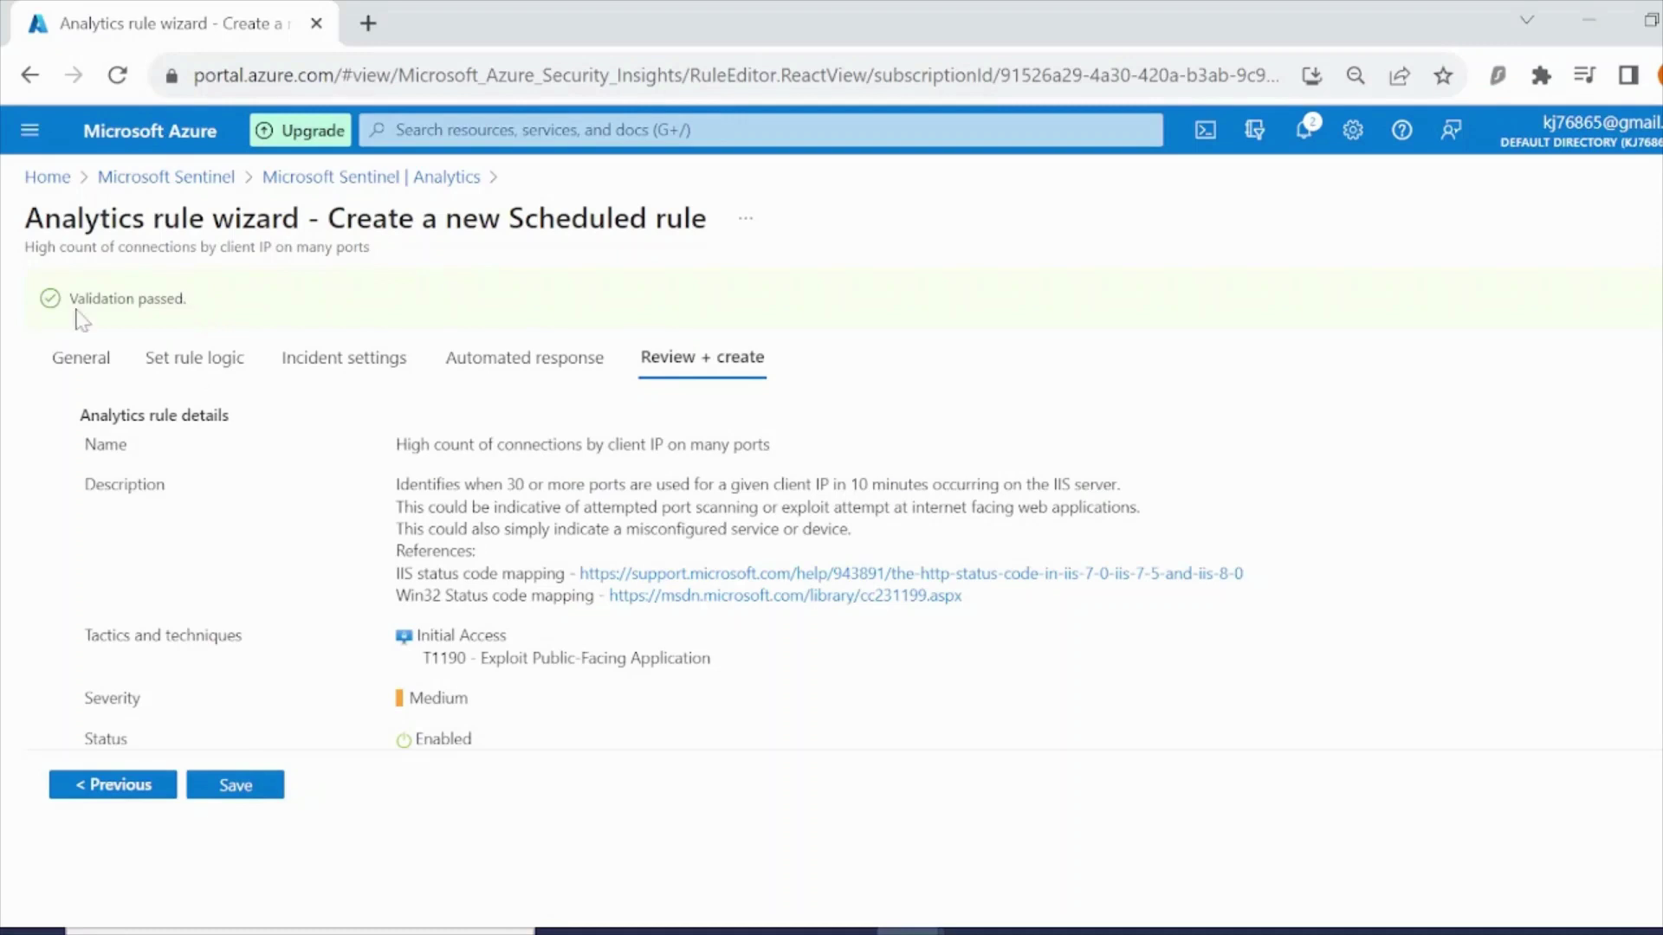
click(250, 788)
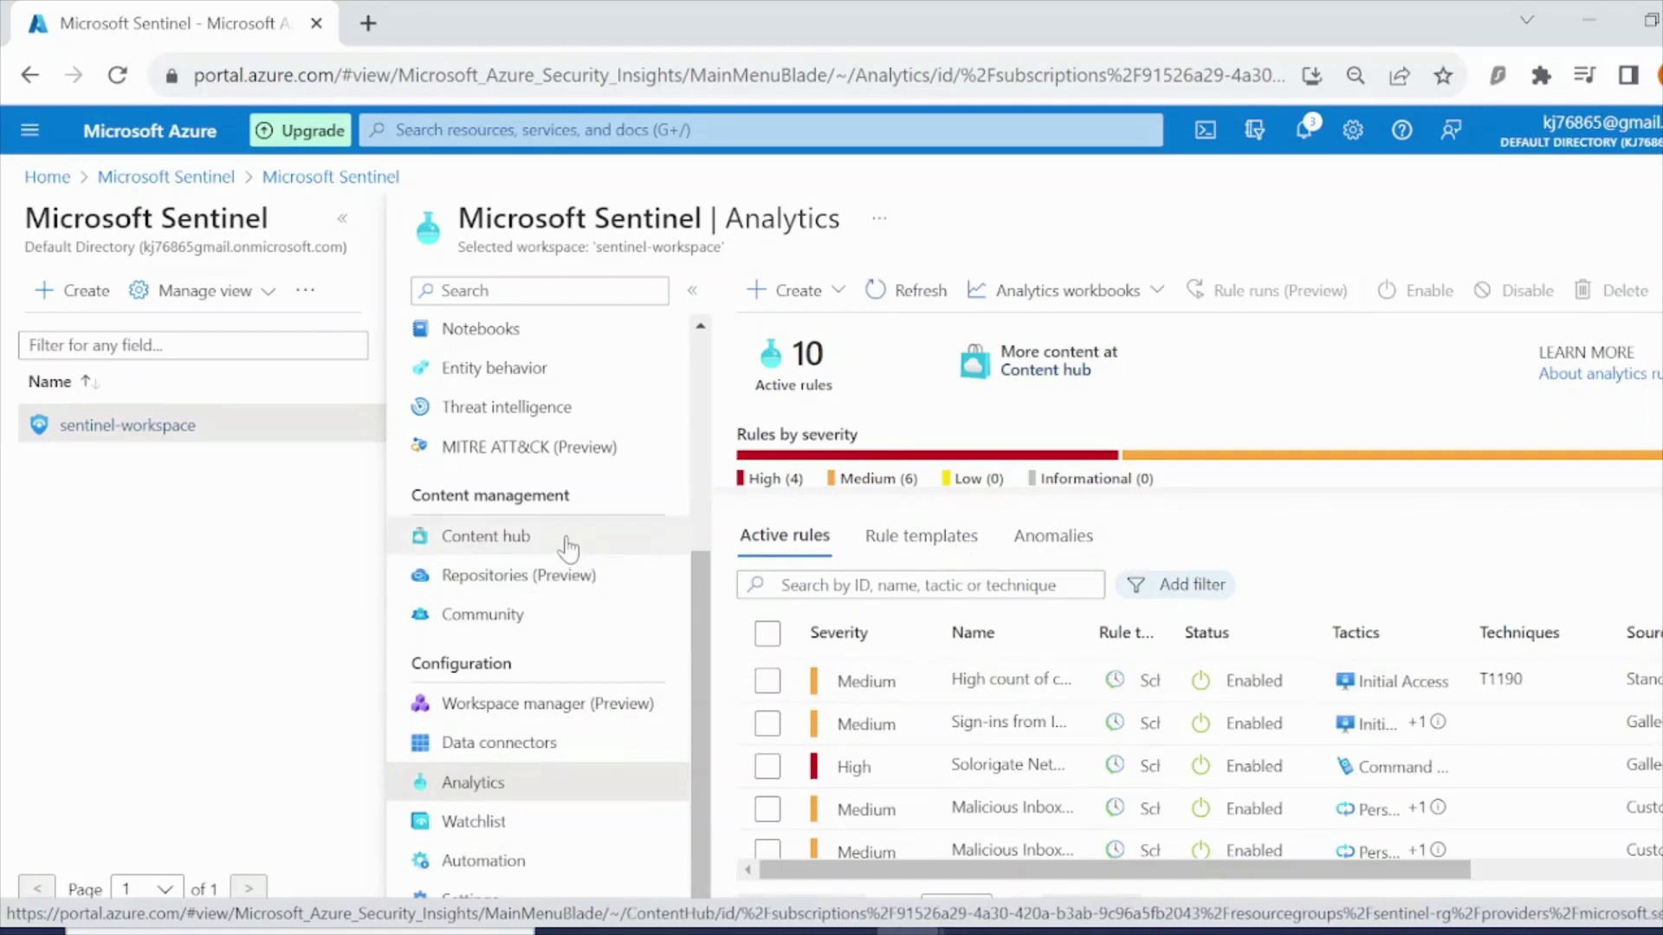
- Search the Content hub for "high count" and open the details of "High count of connections by client IP on many ports"
click(497, 539)
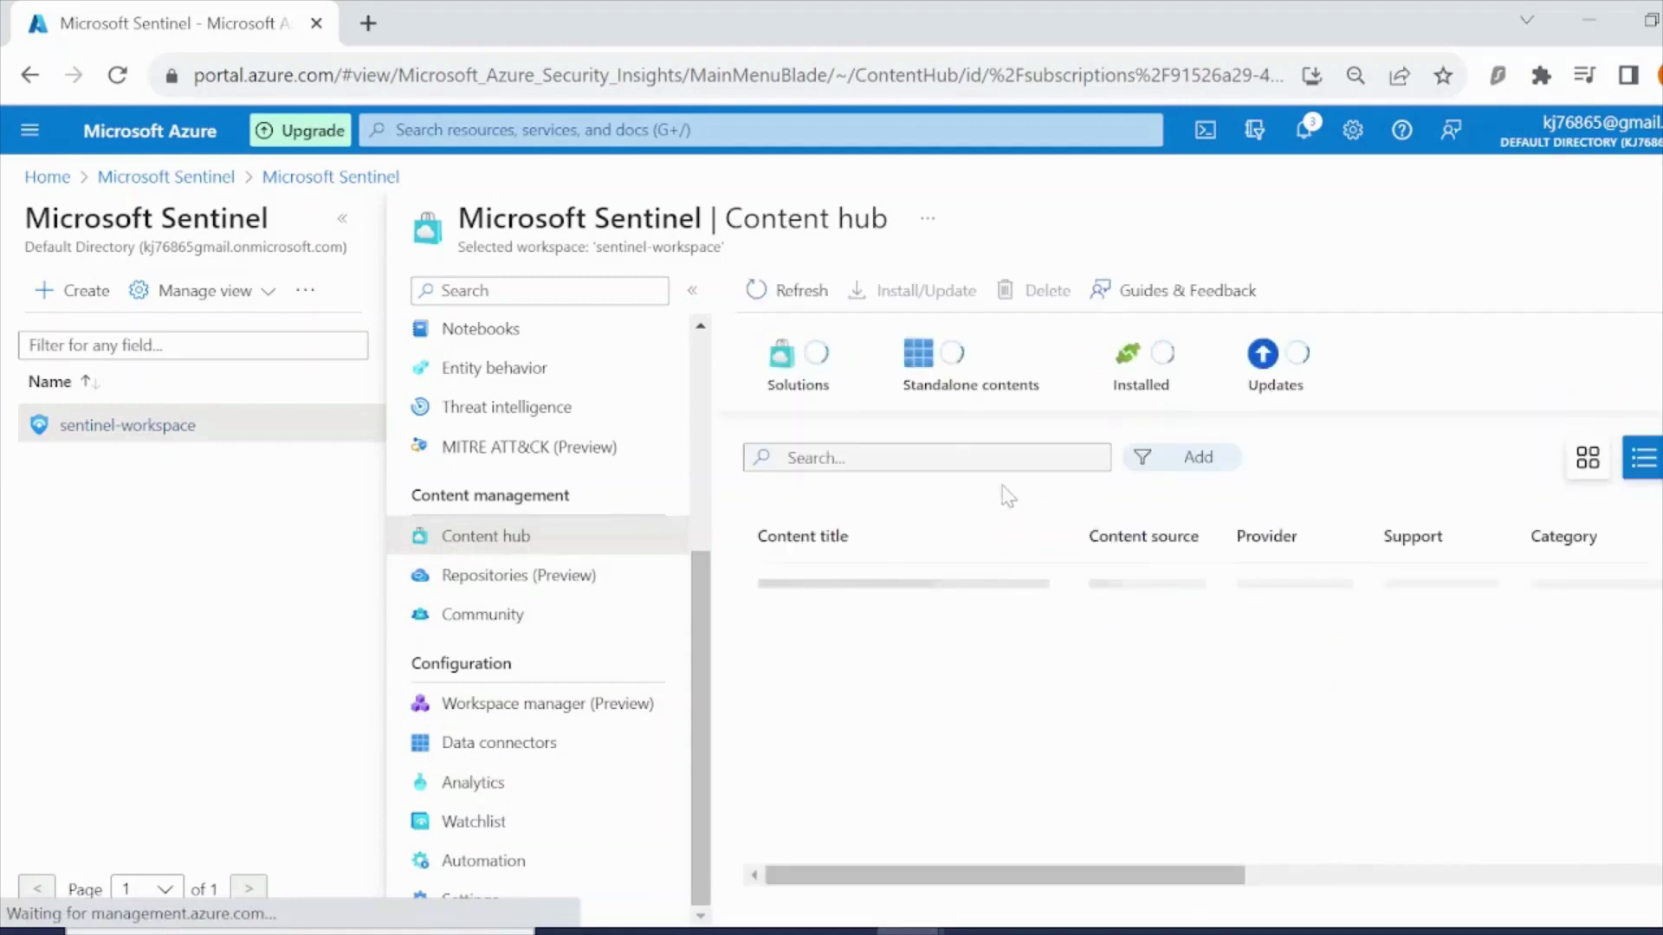
click(939, 459)
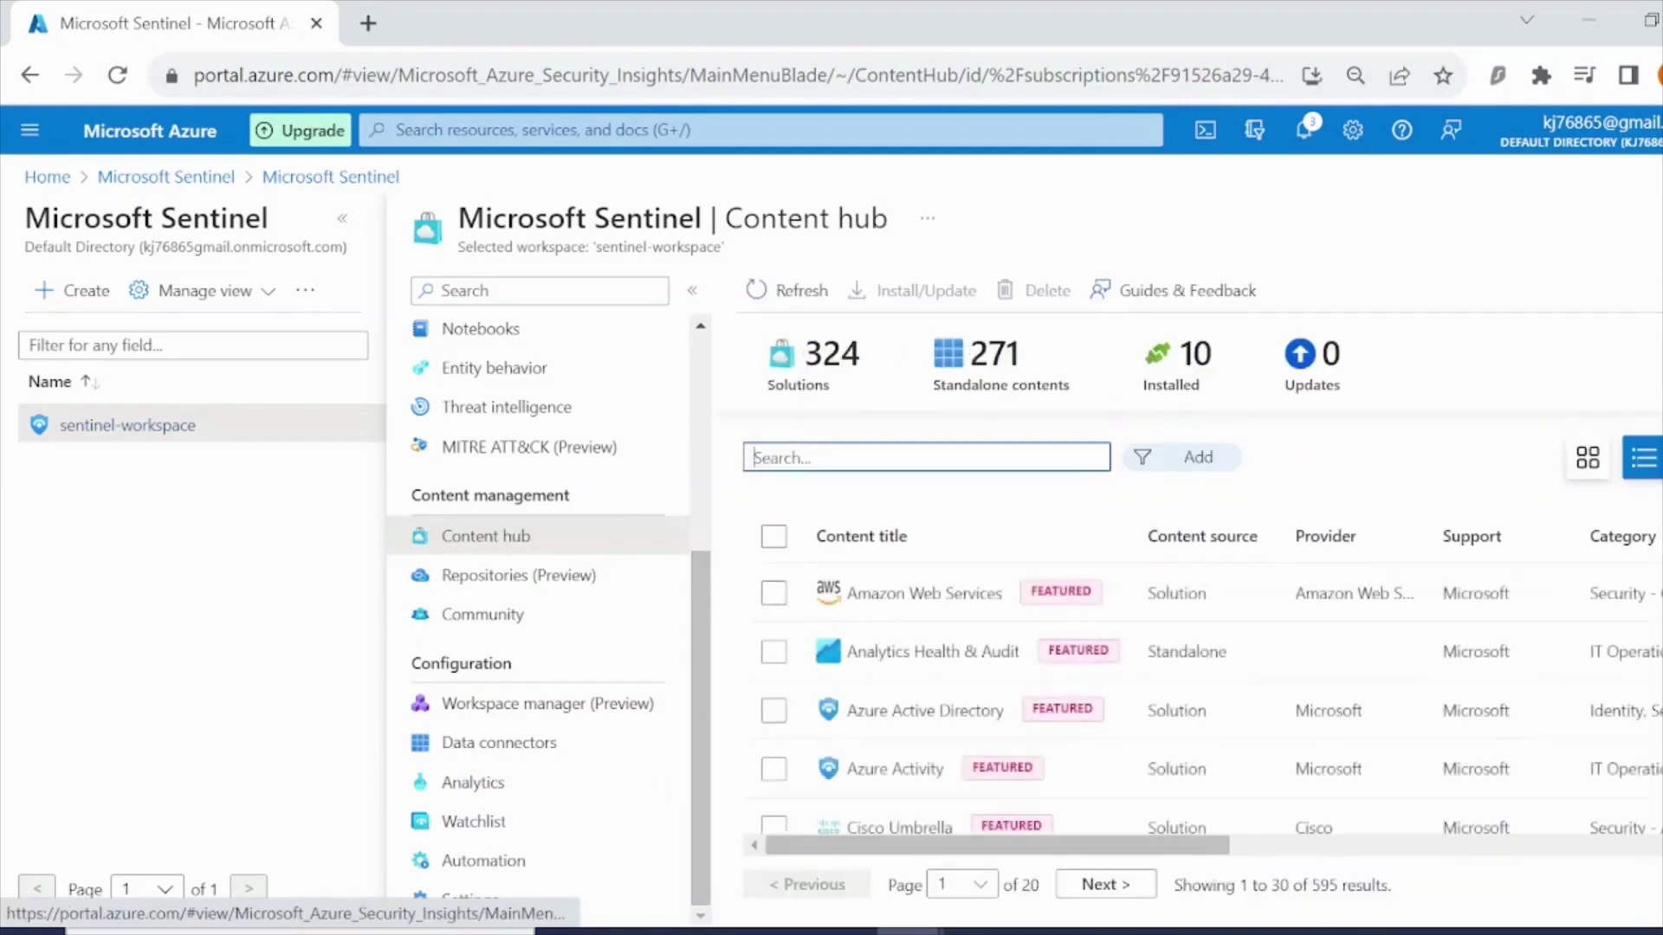
text(high count)
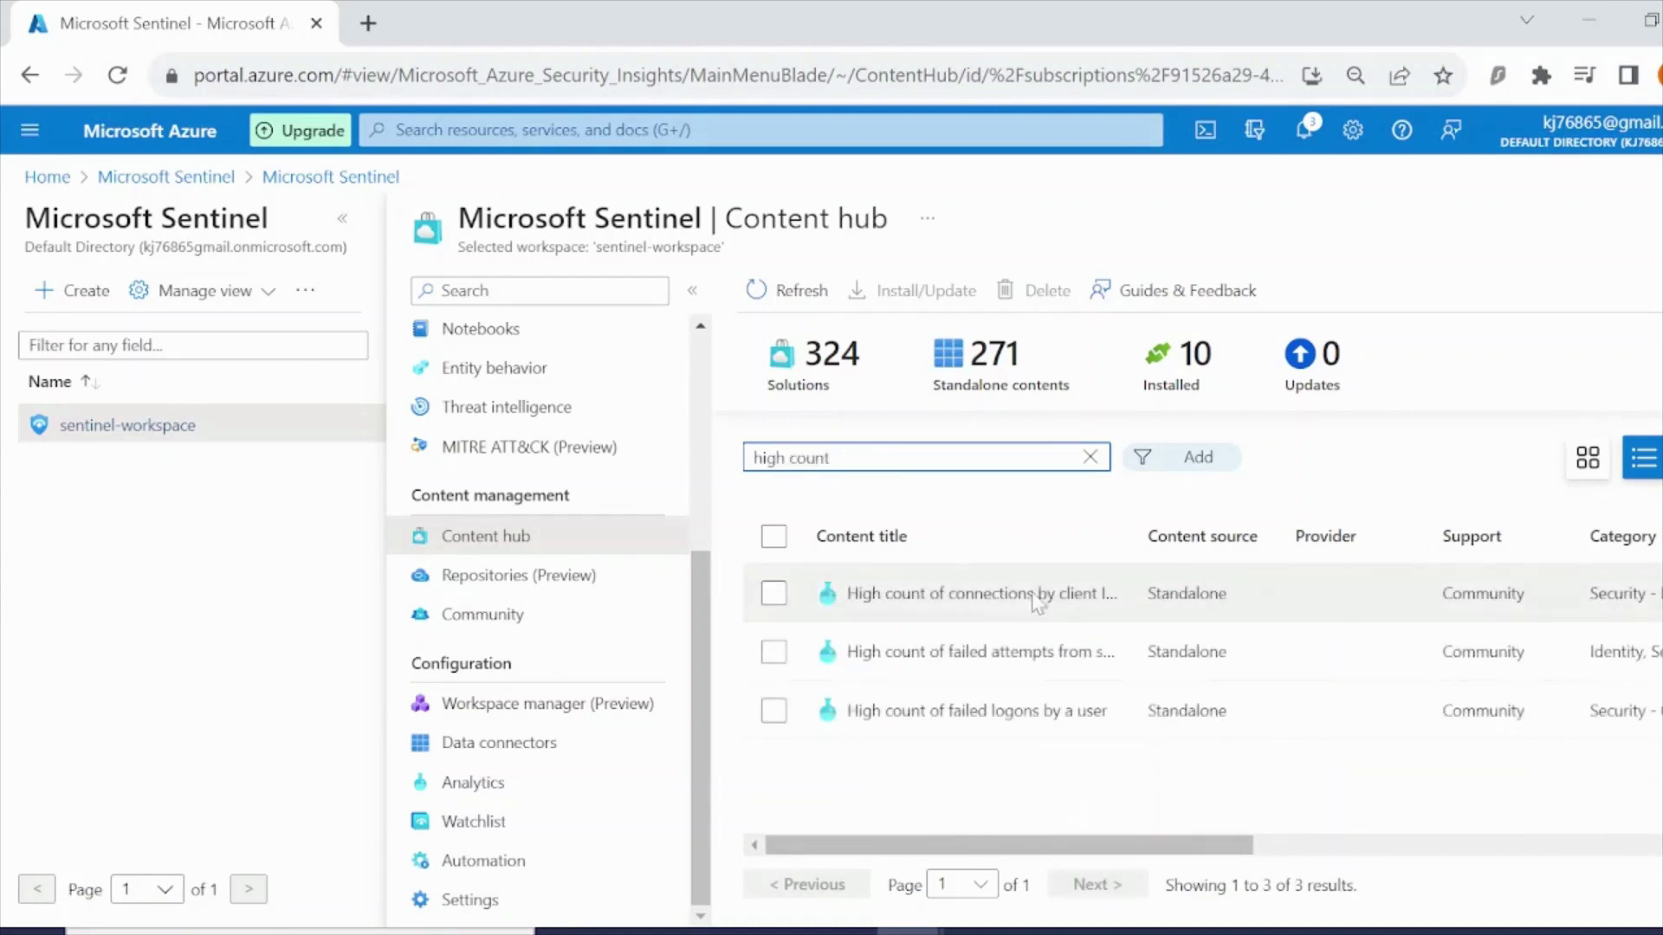
click(996, 614)
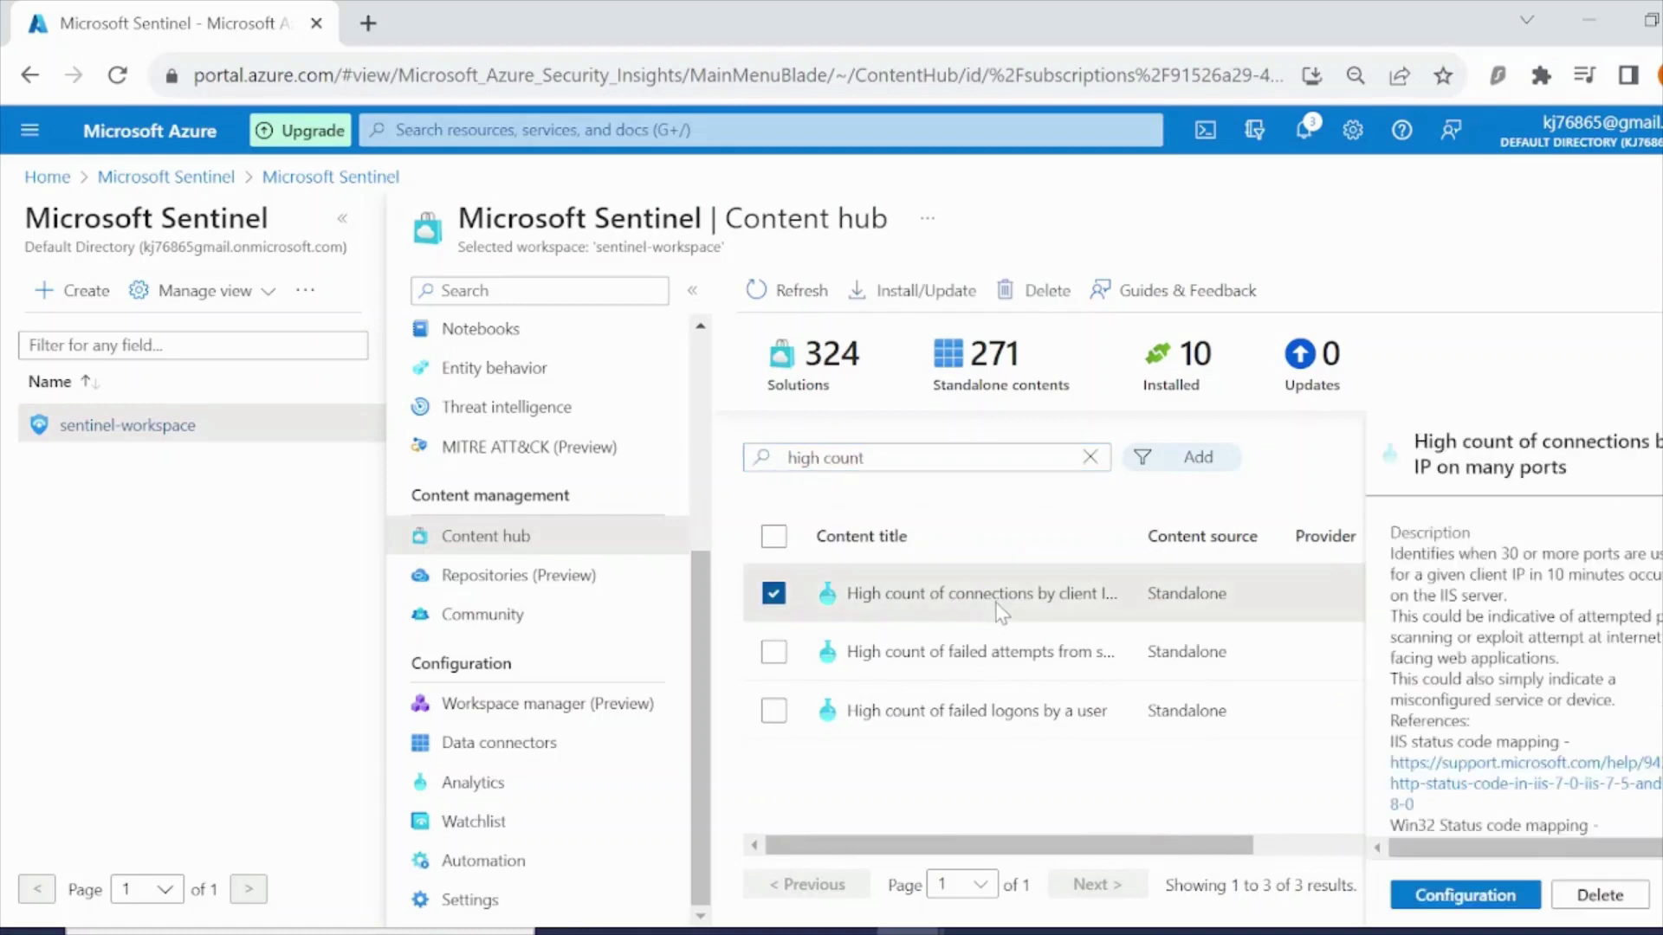